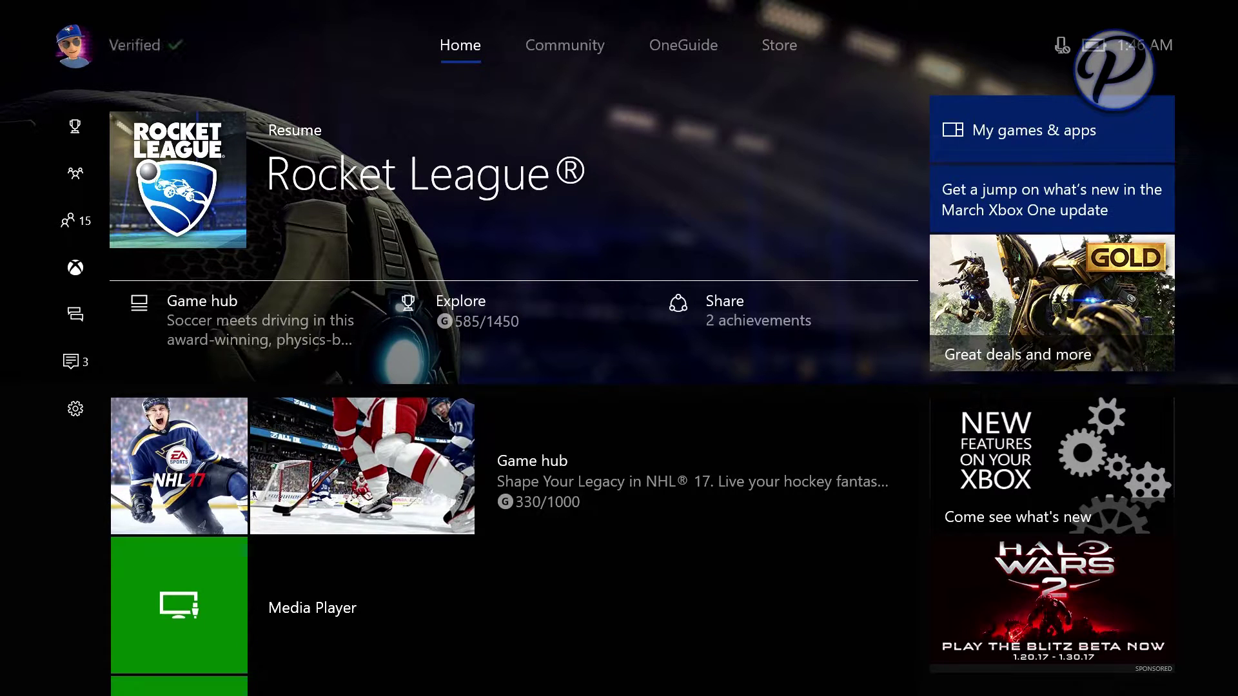
- Open the Xbox Insider Hub from the console's Home screen
key(super)
key(Right)
key(Return)
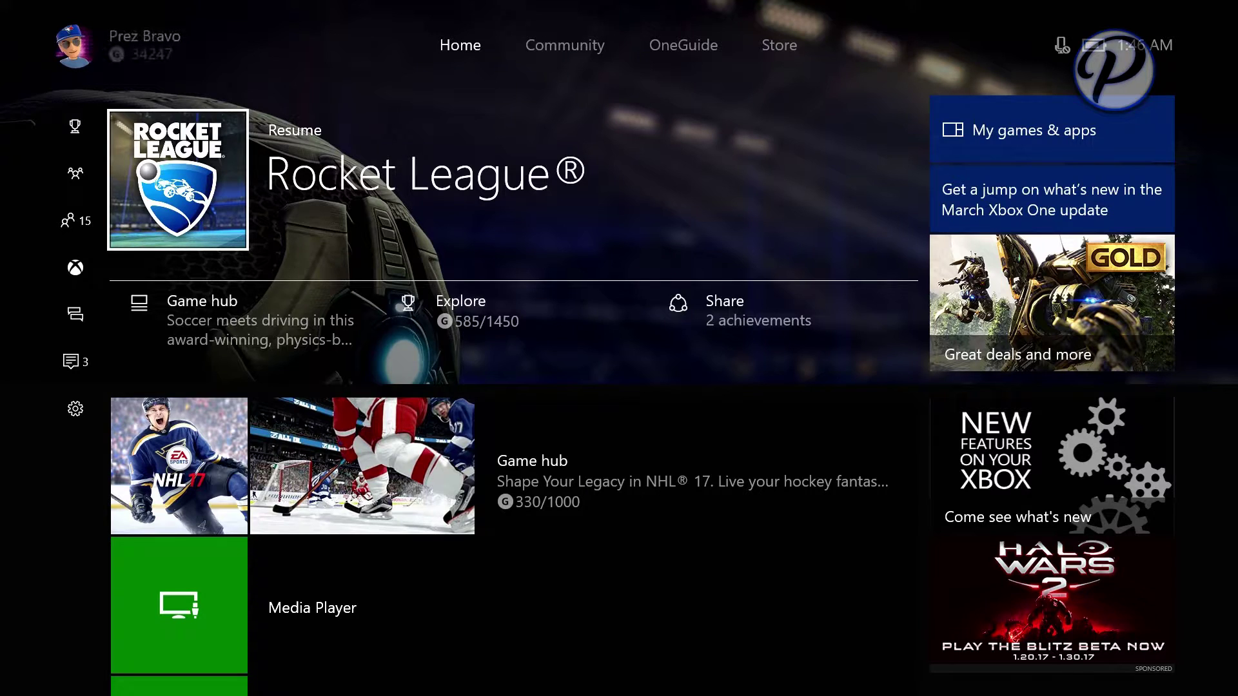
key(Down)
key(Down)
key(Down)
key(Down)
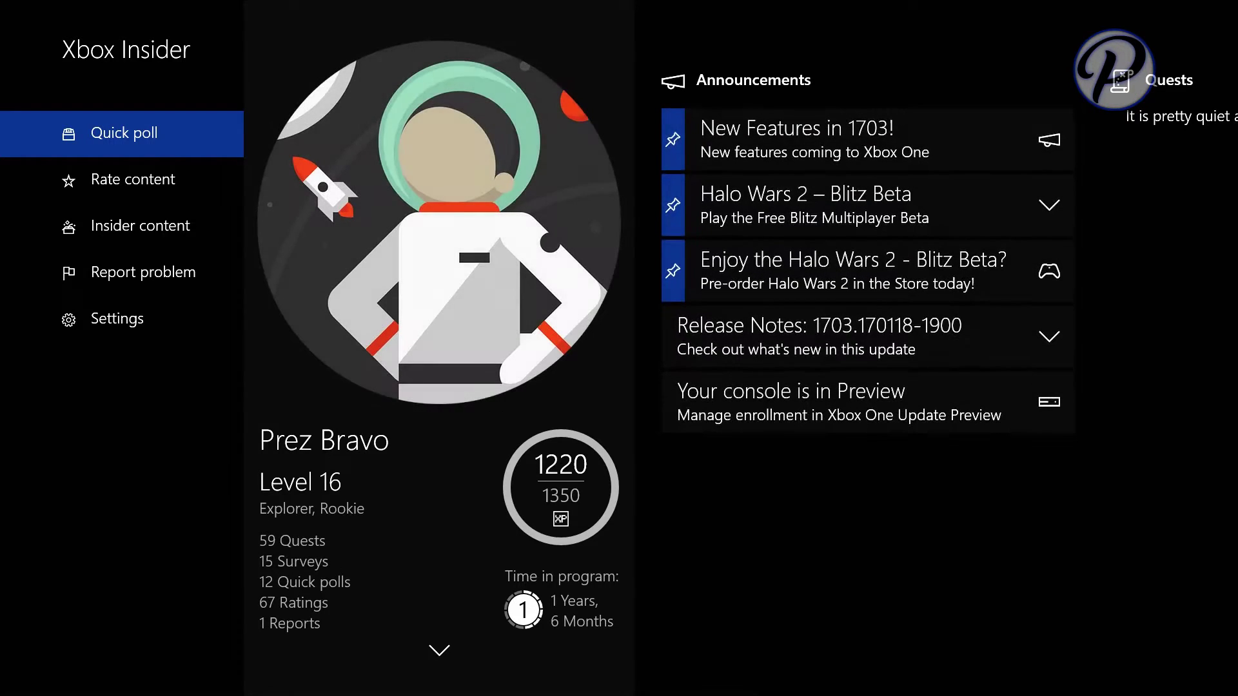
- Look over the Announcements and Quests sections of the Xbox Insider Hub
key(Right)
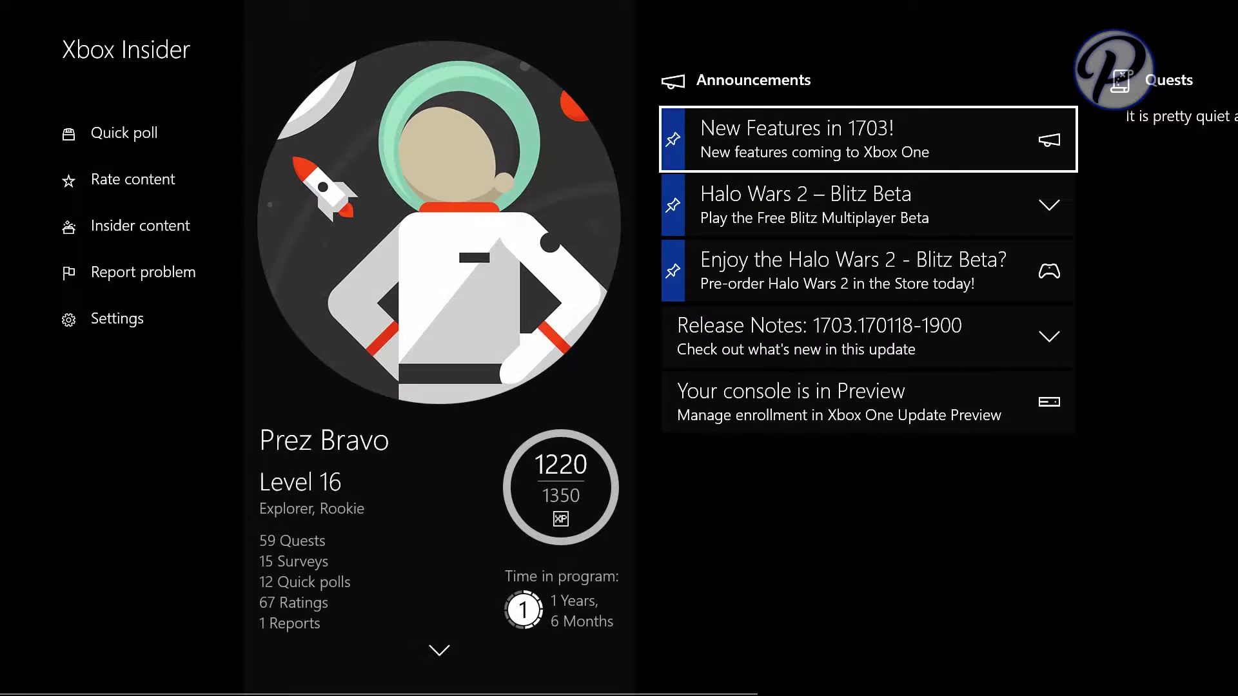
key(Down)
key(Down)
key(Down)
key(Right)
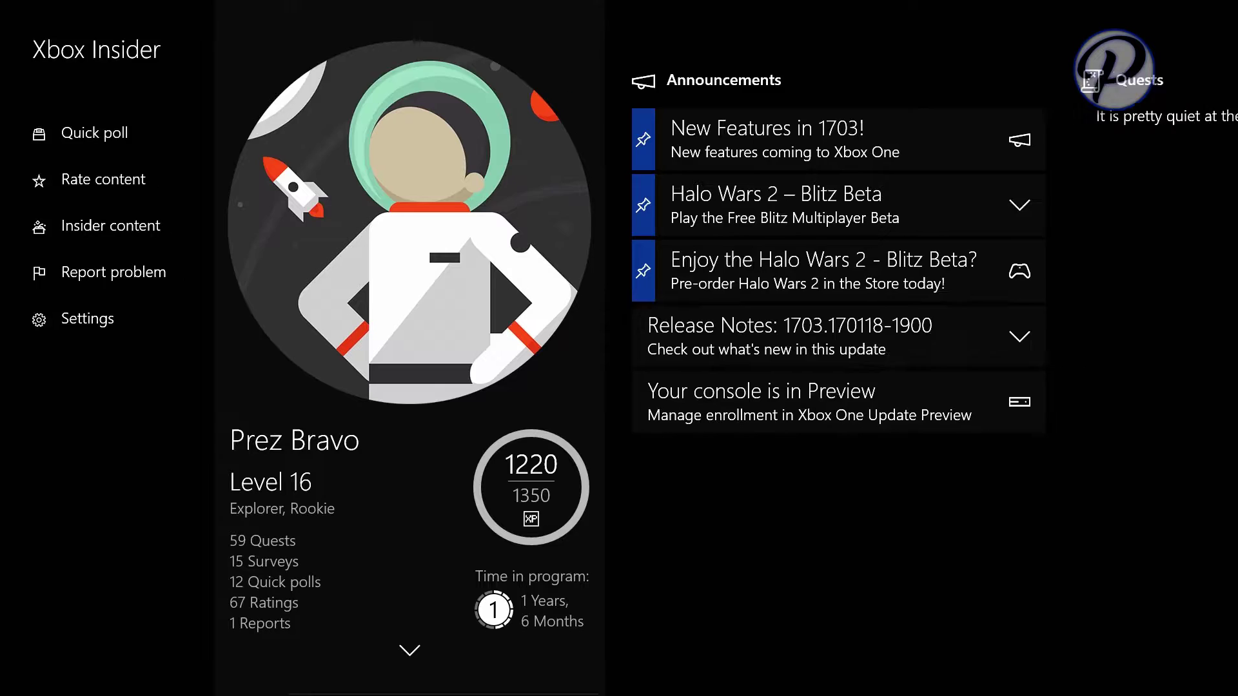
key(Left)
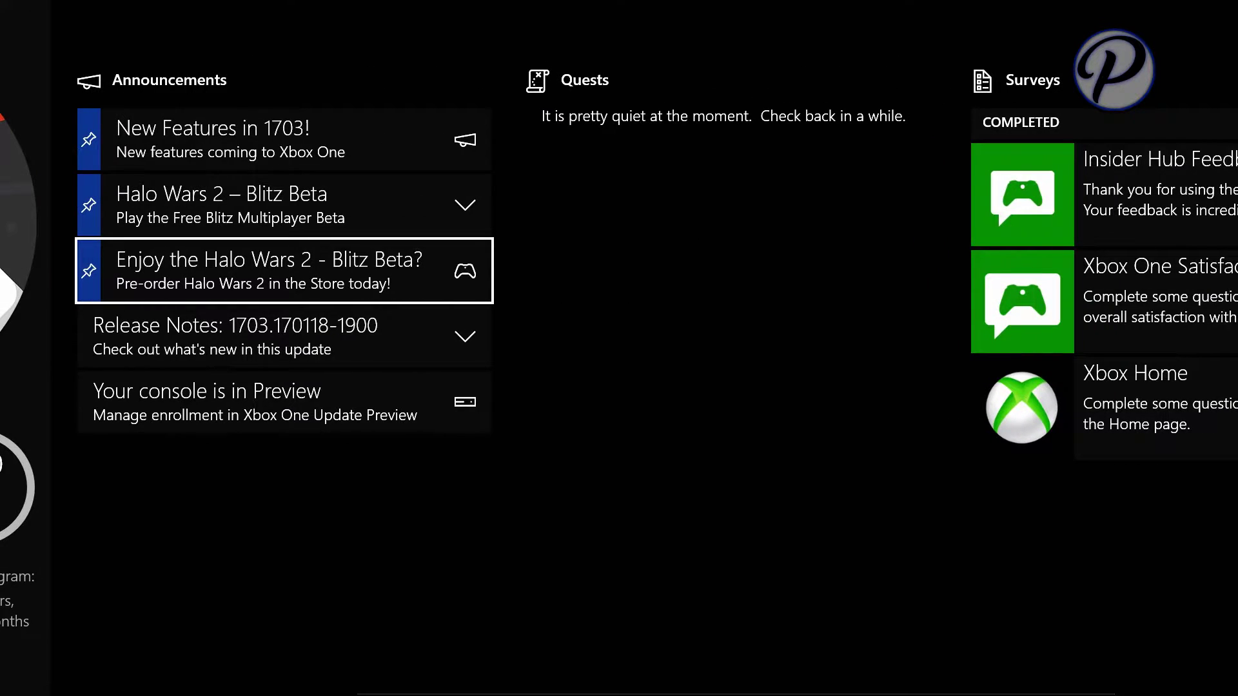
key(Left)
key(Left)
- Go through the hub's options from Rate content to Settings
key(Down)
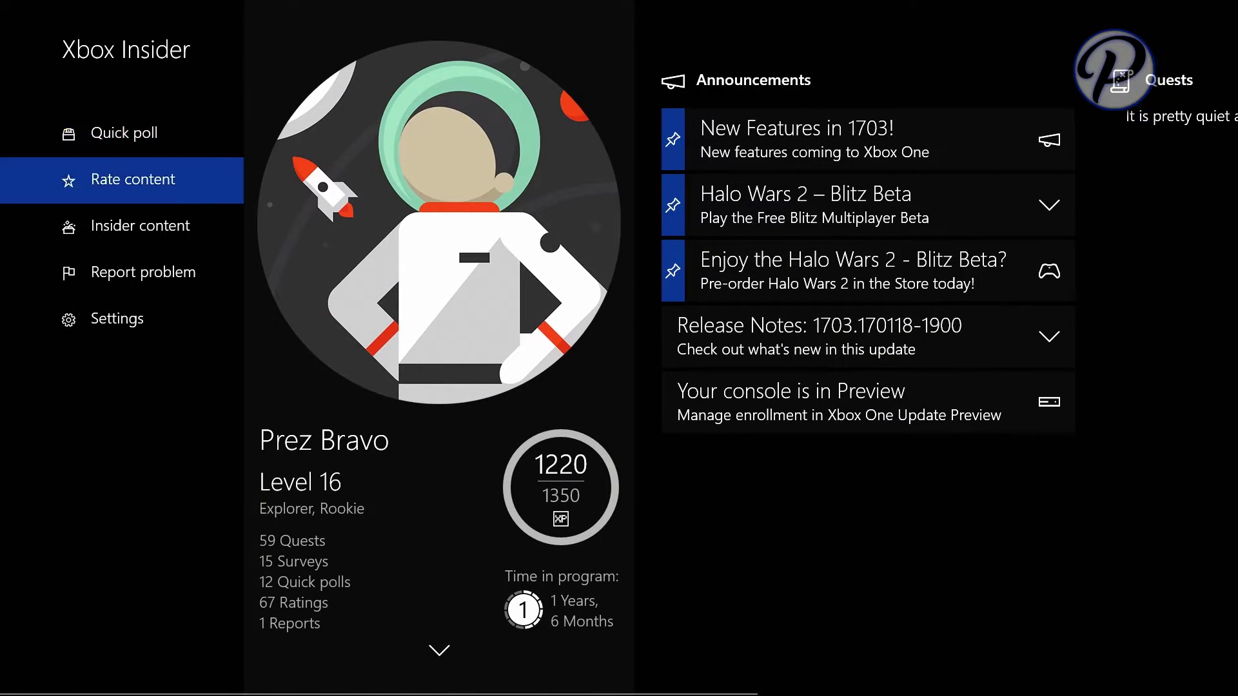
key(Down)
key(Down)
key(Down)
key(Up)
key(Up)
key(Up)
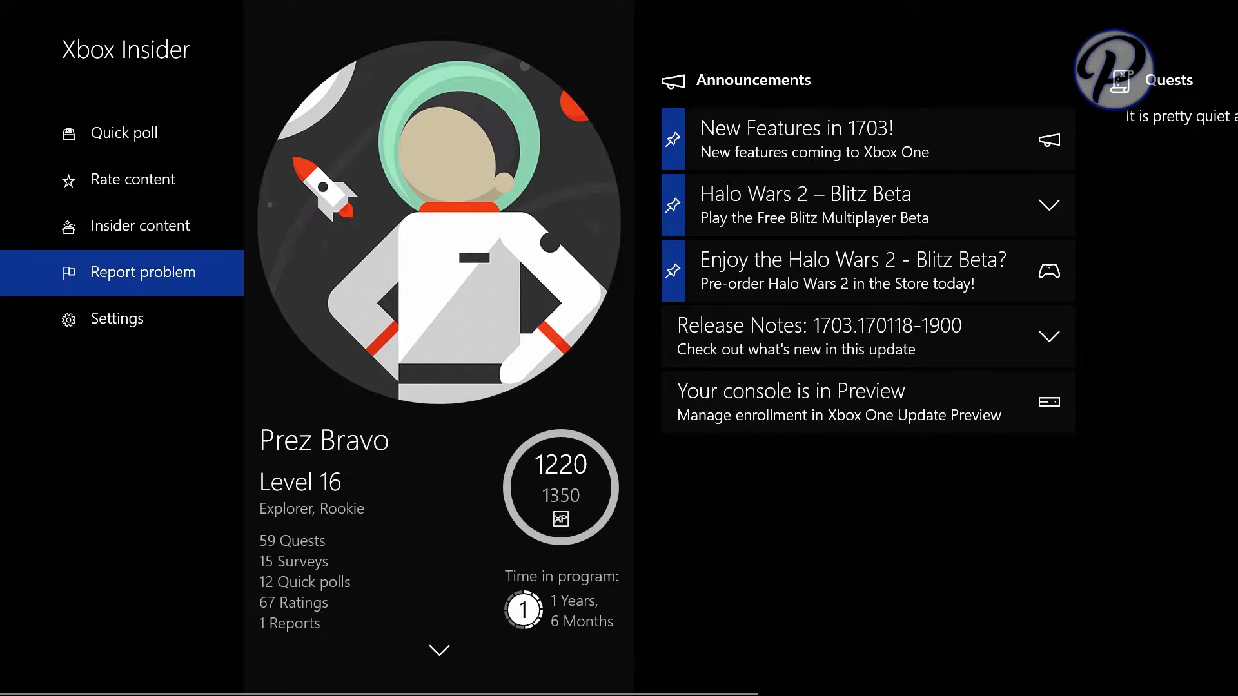
key(Right)
key(Left)
key(Right)
key(Right)
key(Right)
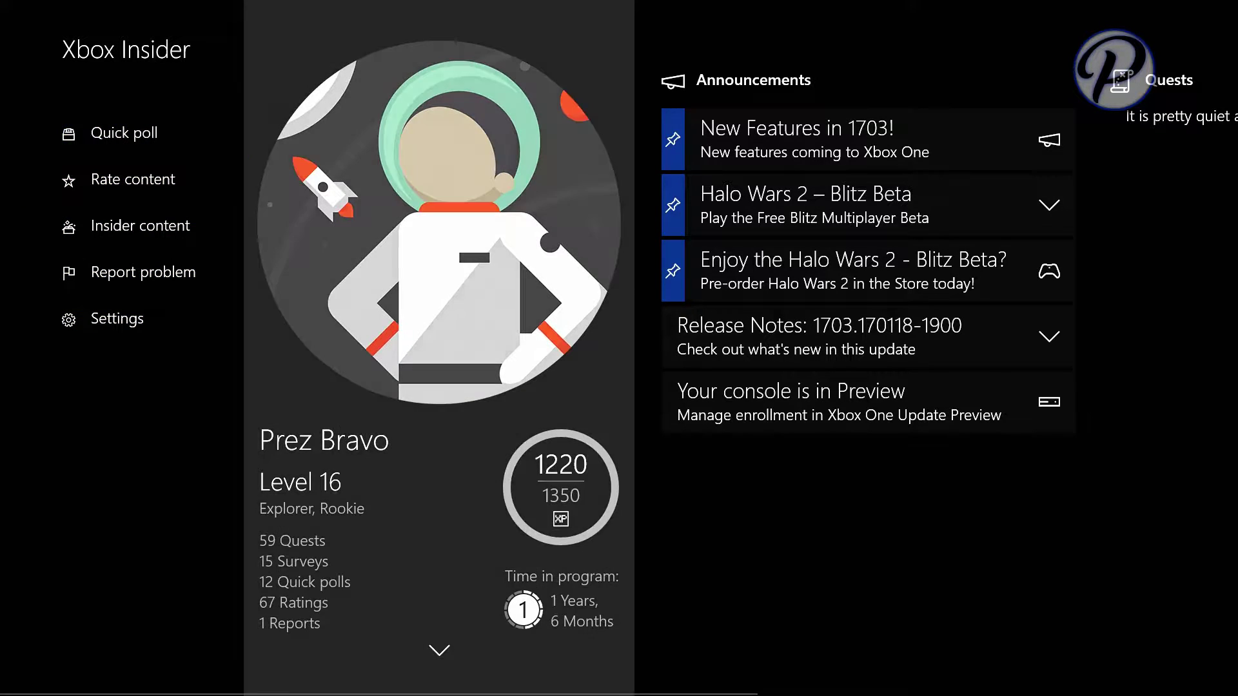
key(Left)
key(Left)
key(Left)
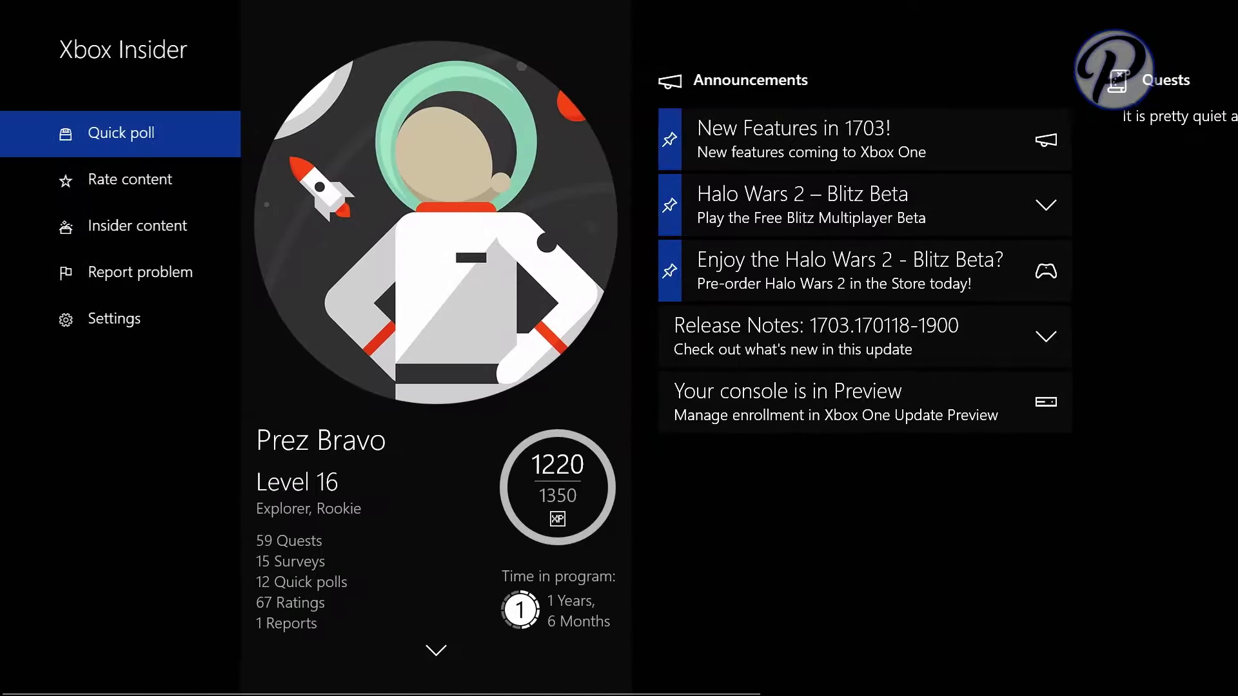
key(Right)
key(Left)
key(Right)
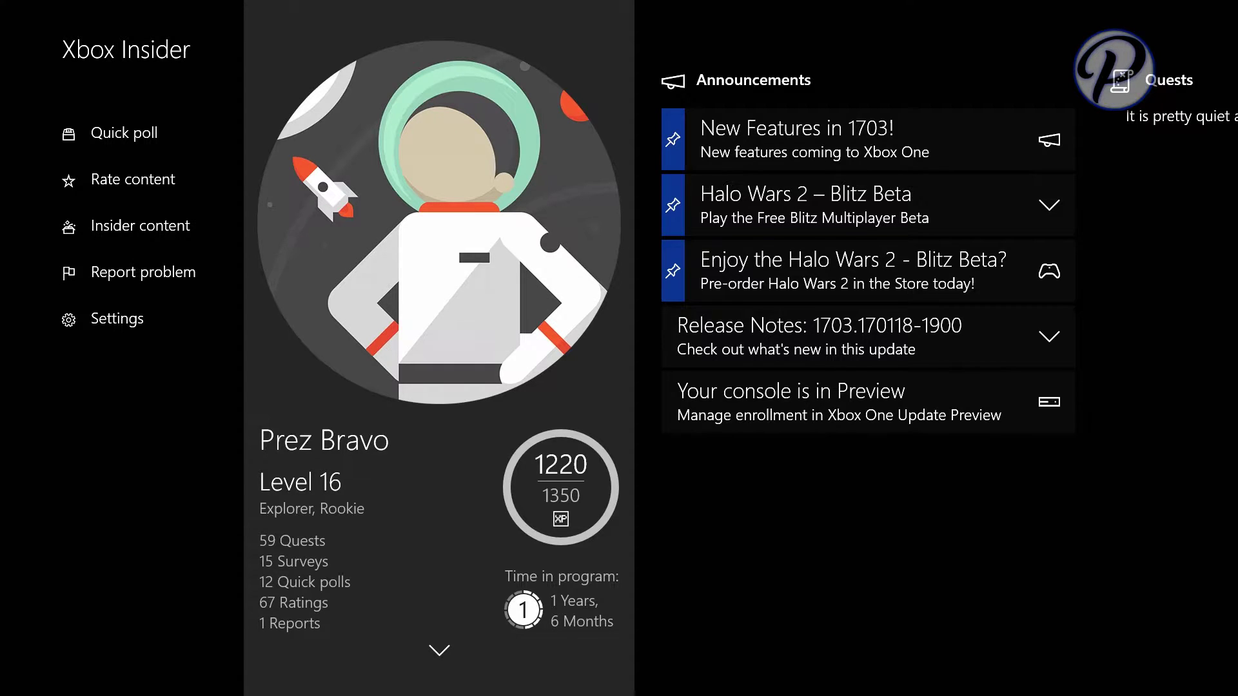
key(Left)
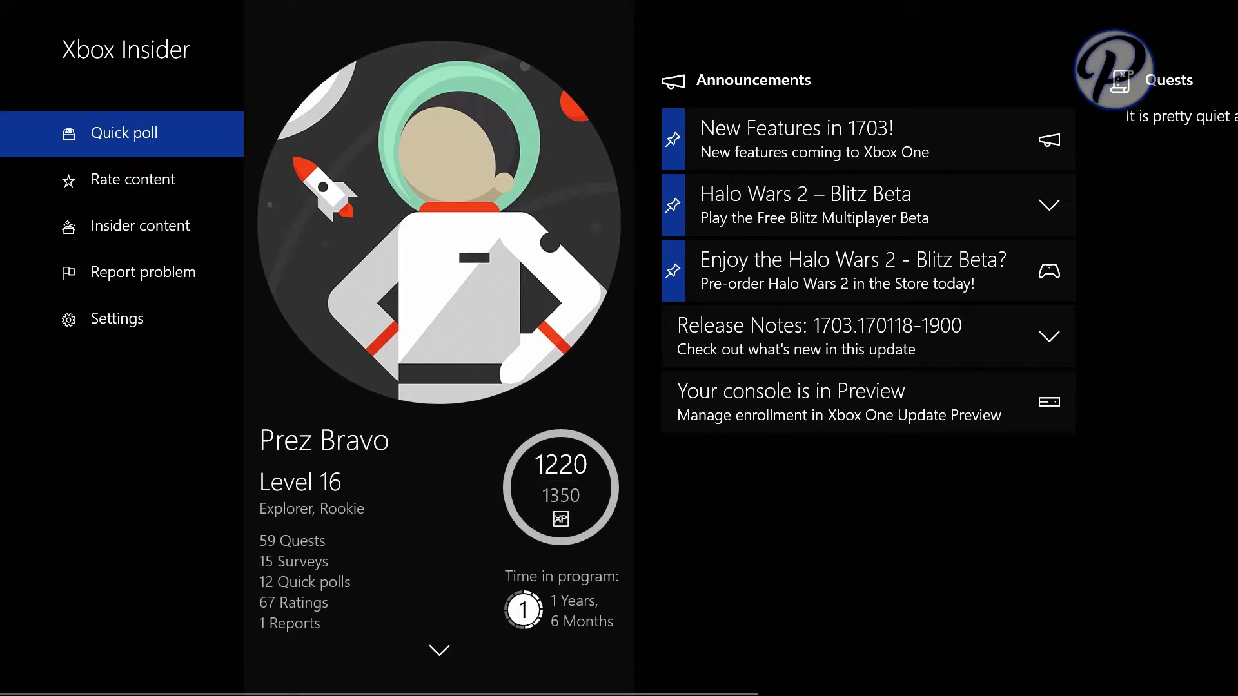
key(Right)
key(Right)
key(Left)
key(Right)
key(Right)
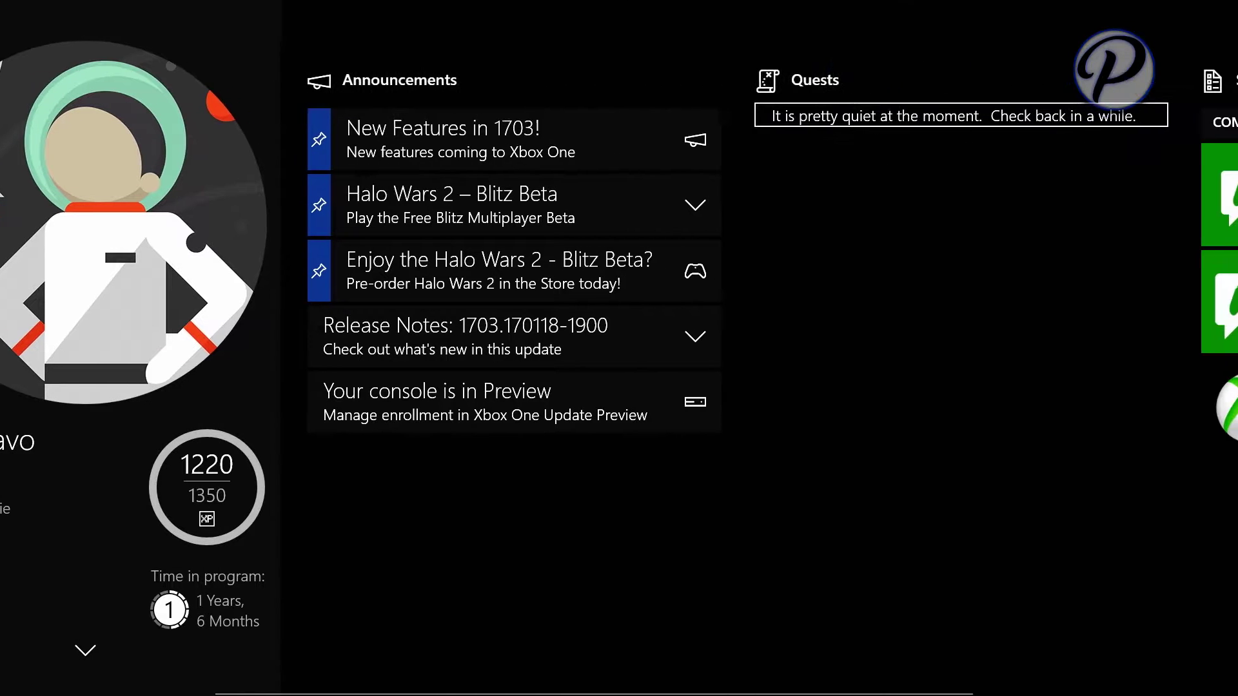
key(Left)
key(Left)
key(Left)
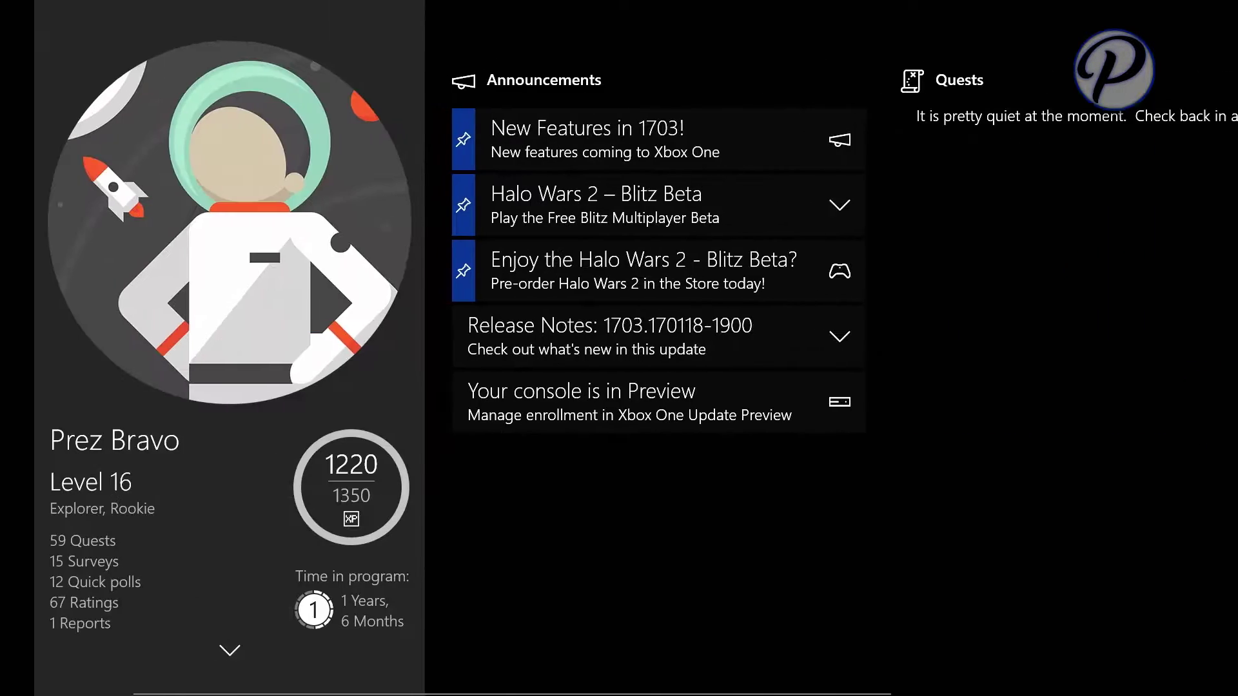
- Examine the Insider profile summary and go through the announcements from New Features in 1703! to Your console is in Preview
key(Right)
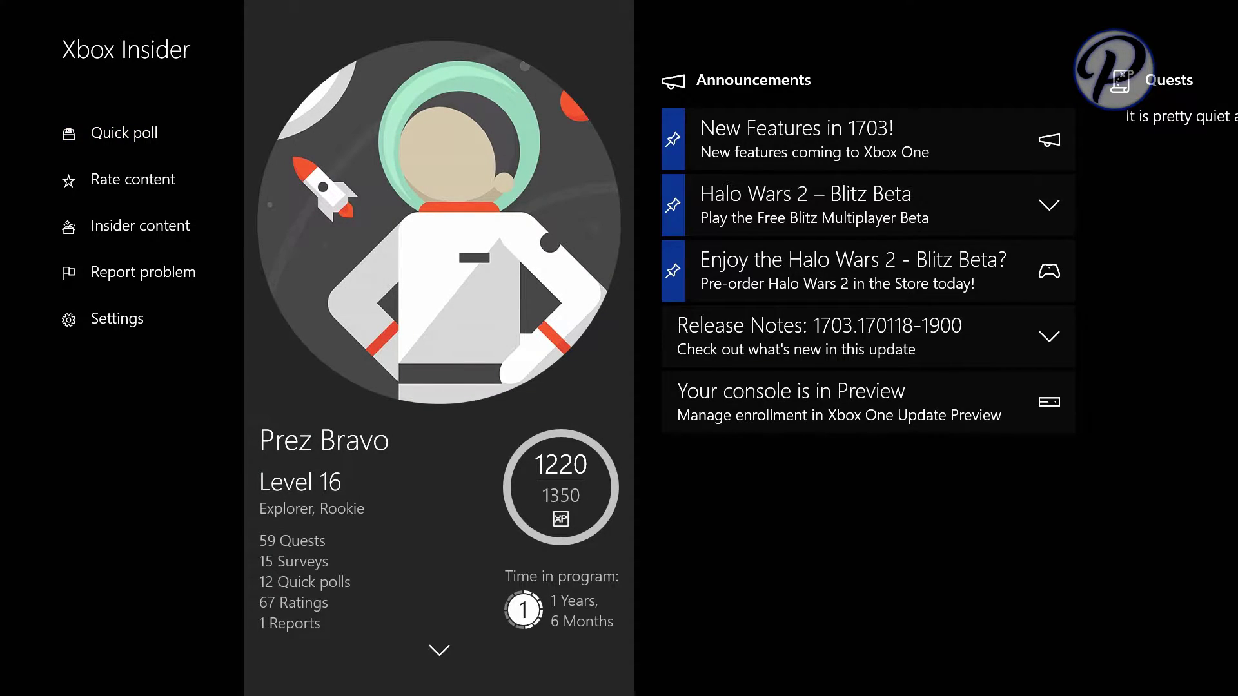
key(Down)
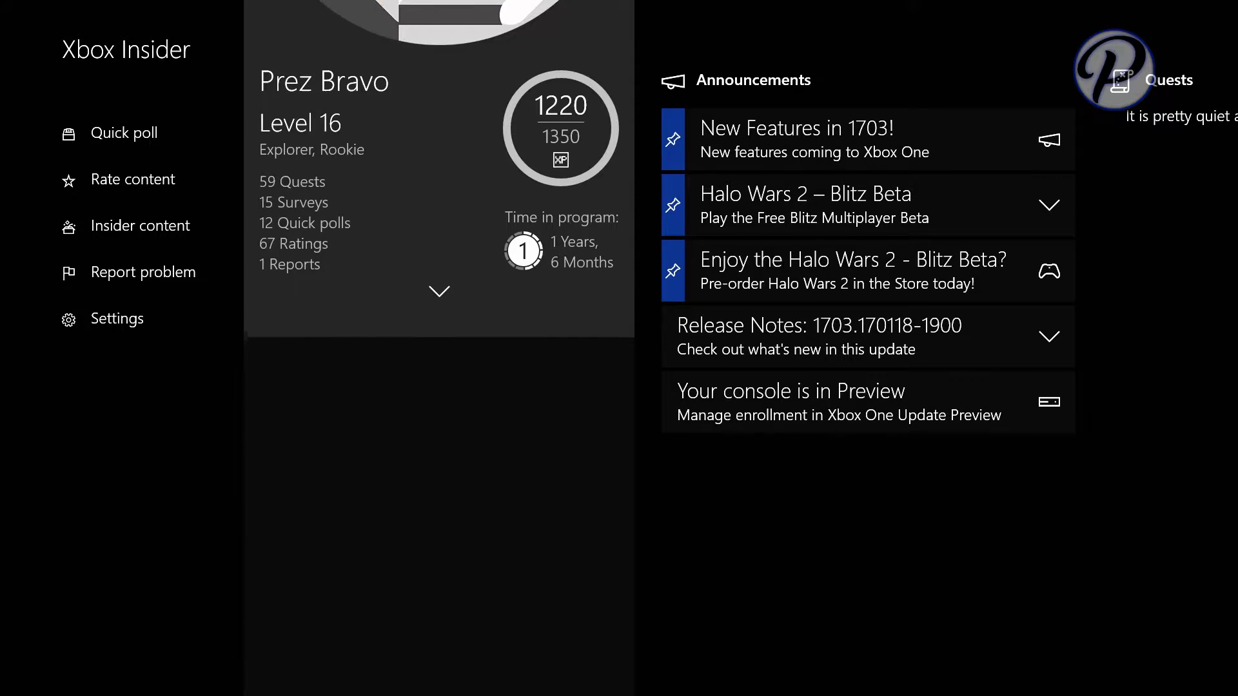
key(Up)
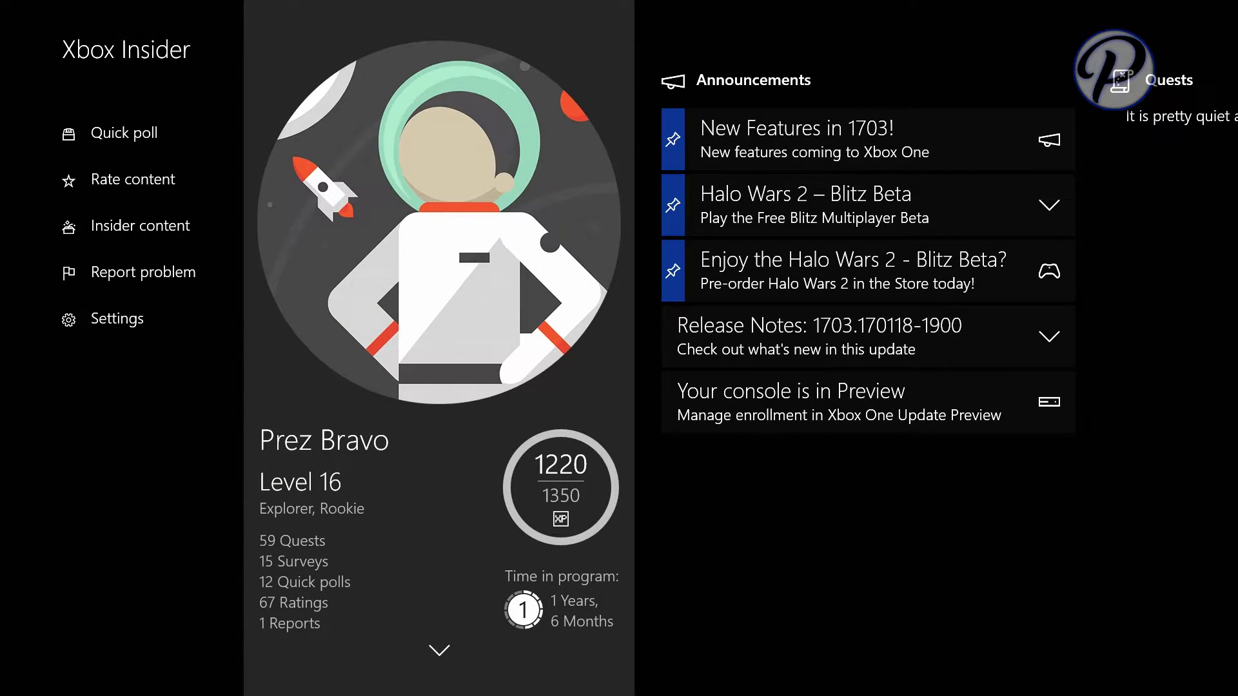
key(Right)
key(Down)
key(Down)
key(Down)
key(Down)
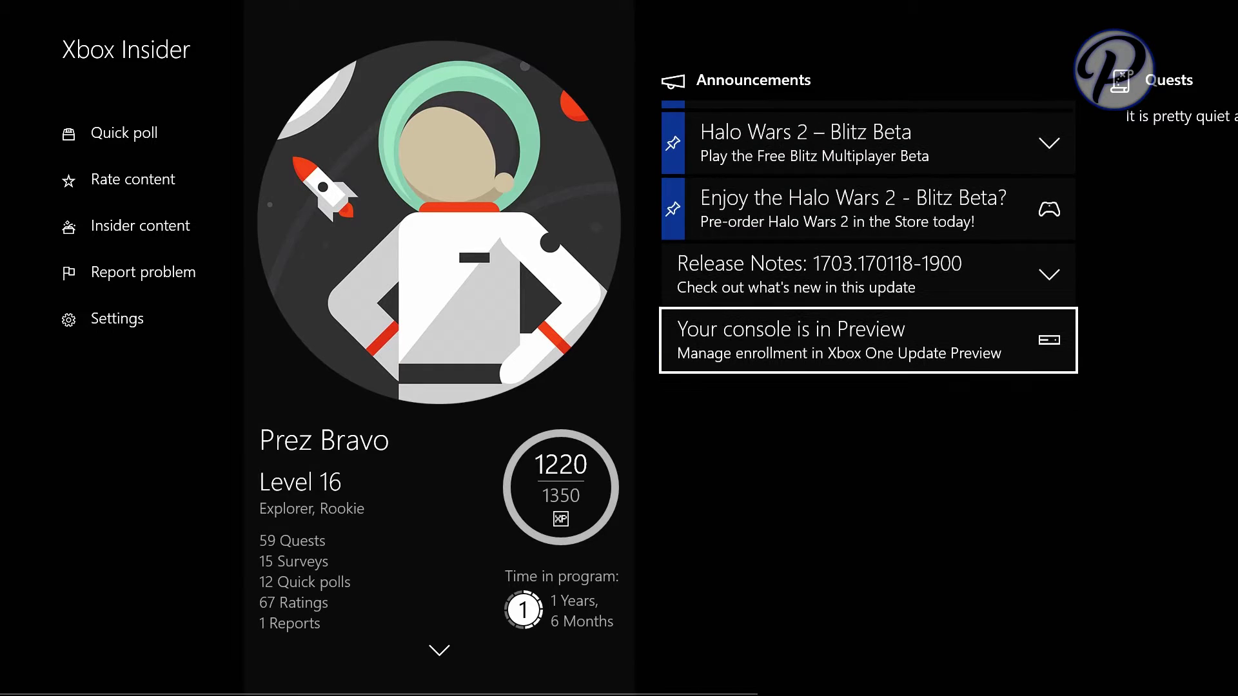
key(Up)
key(Up)
key(Up)
key(Up)
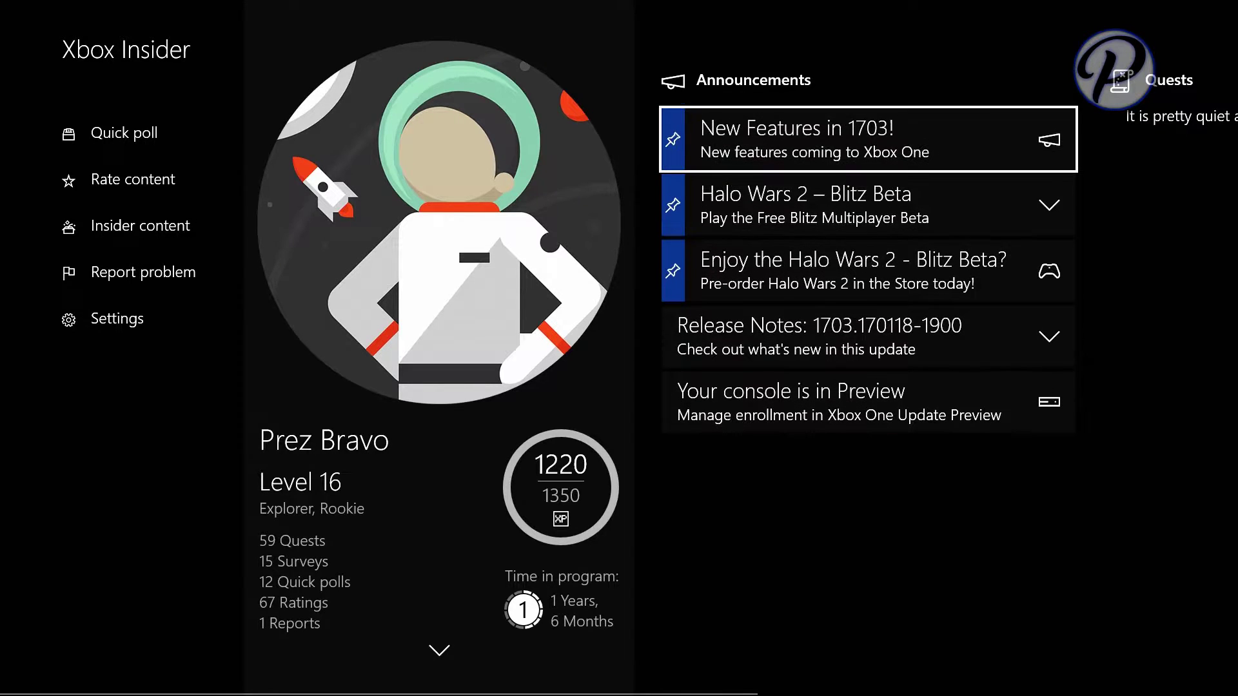
key(Left)
key(Left)
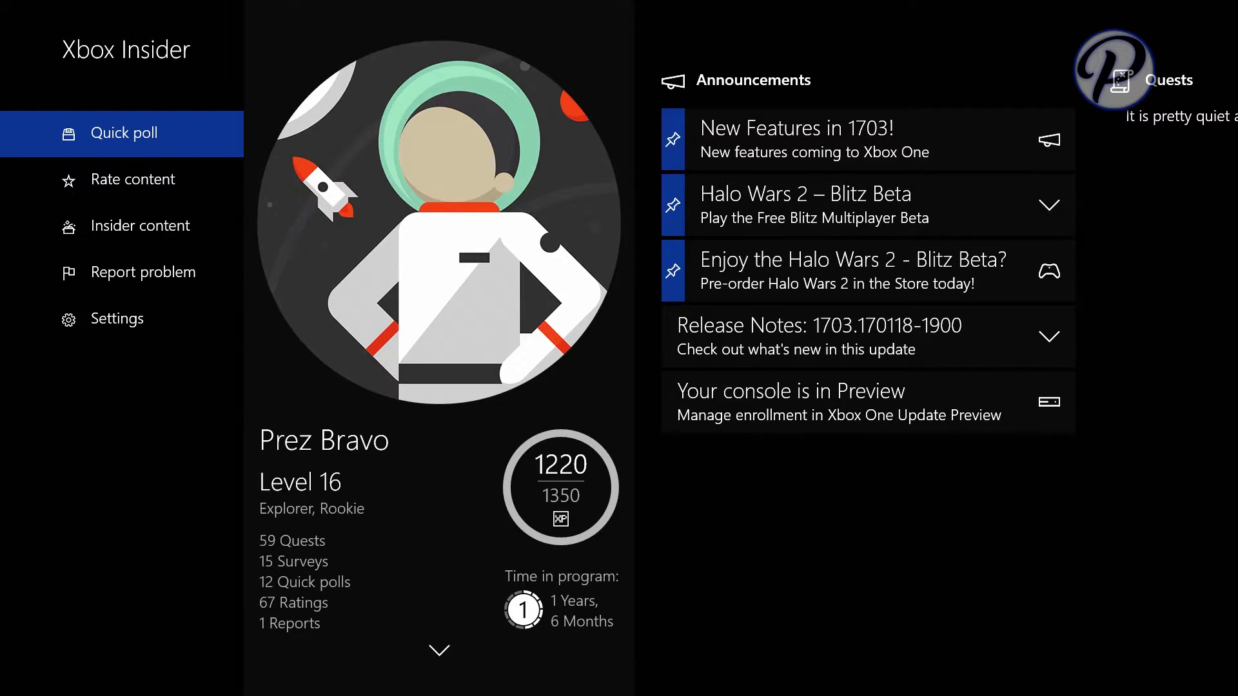
- Return to the console's Home and look across the Community, OneGuide and Store pages
key(super)
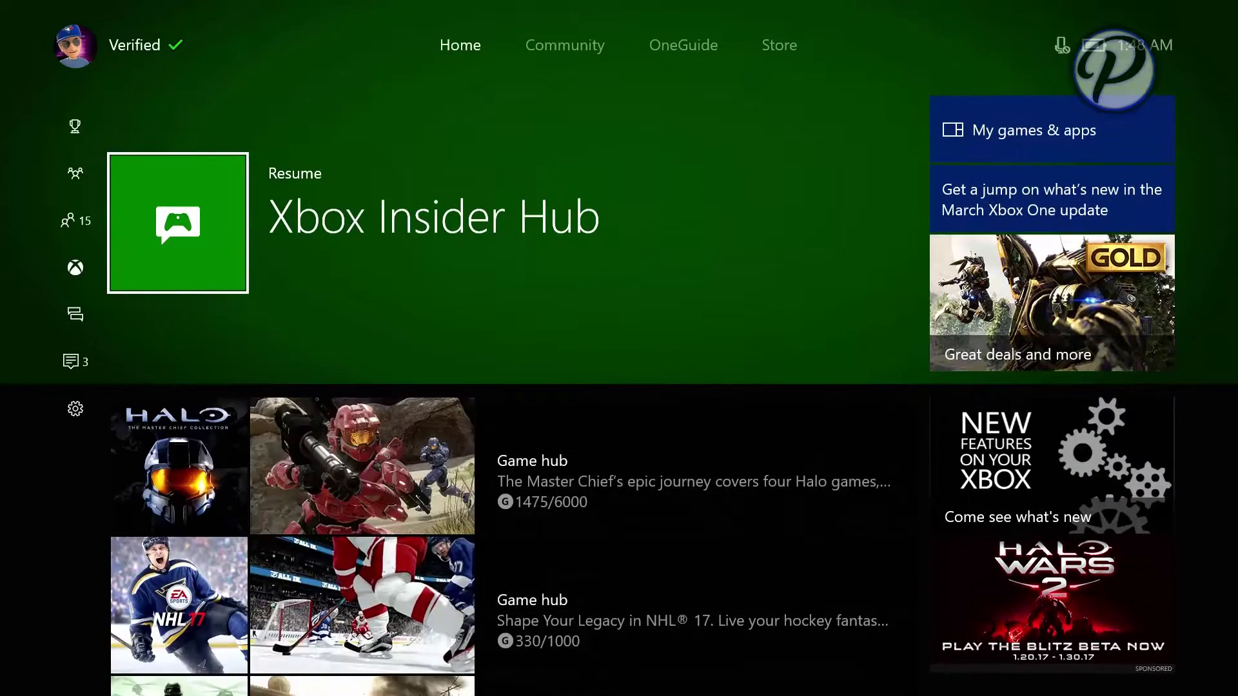
key(Right)
key(Right)
key(Right)
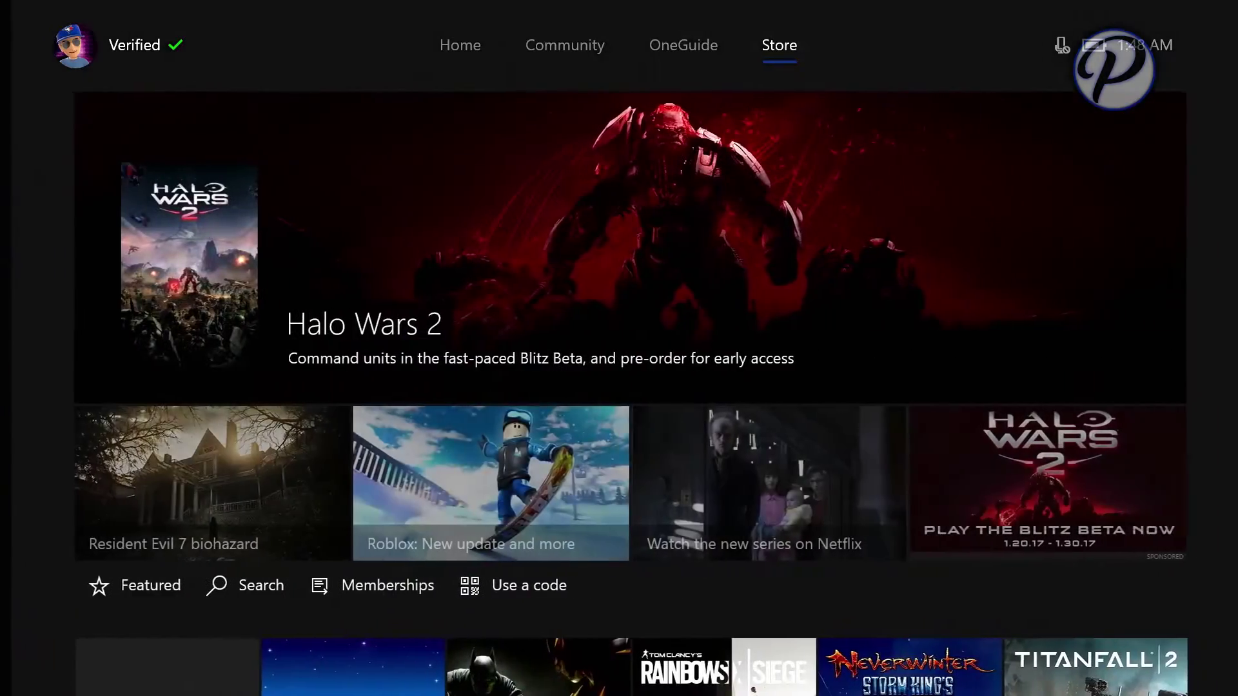
key(Left)
key(Left)
key(Left)
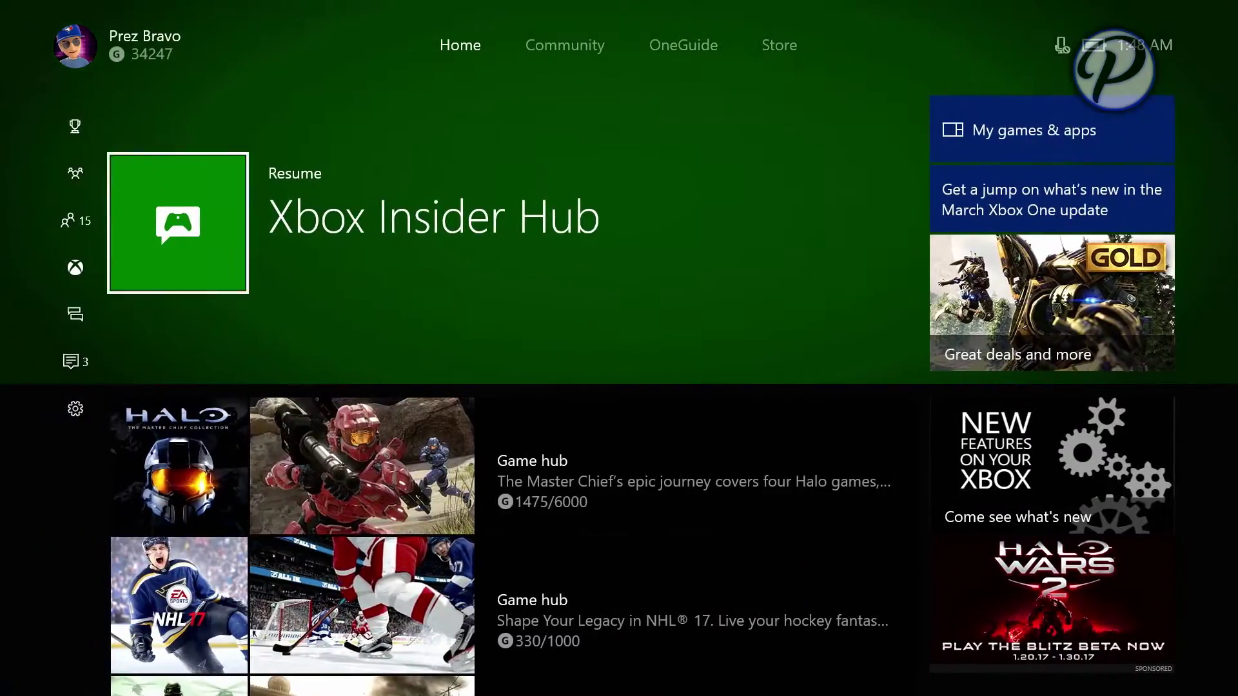
- Open My games & apps and check the Ready to install and Updates lists
key(Right)
key(Return)
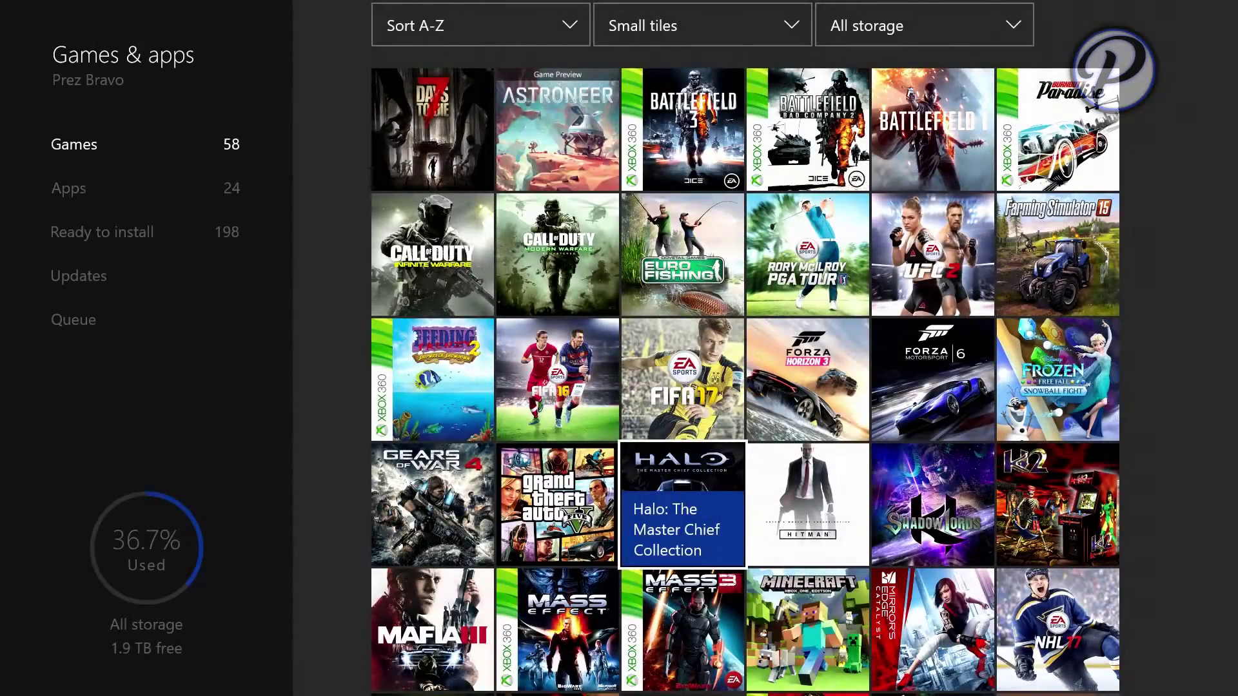
key(Left)
key(Left)
key(Left)
key(Down)
key(Down)
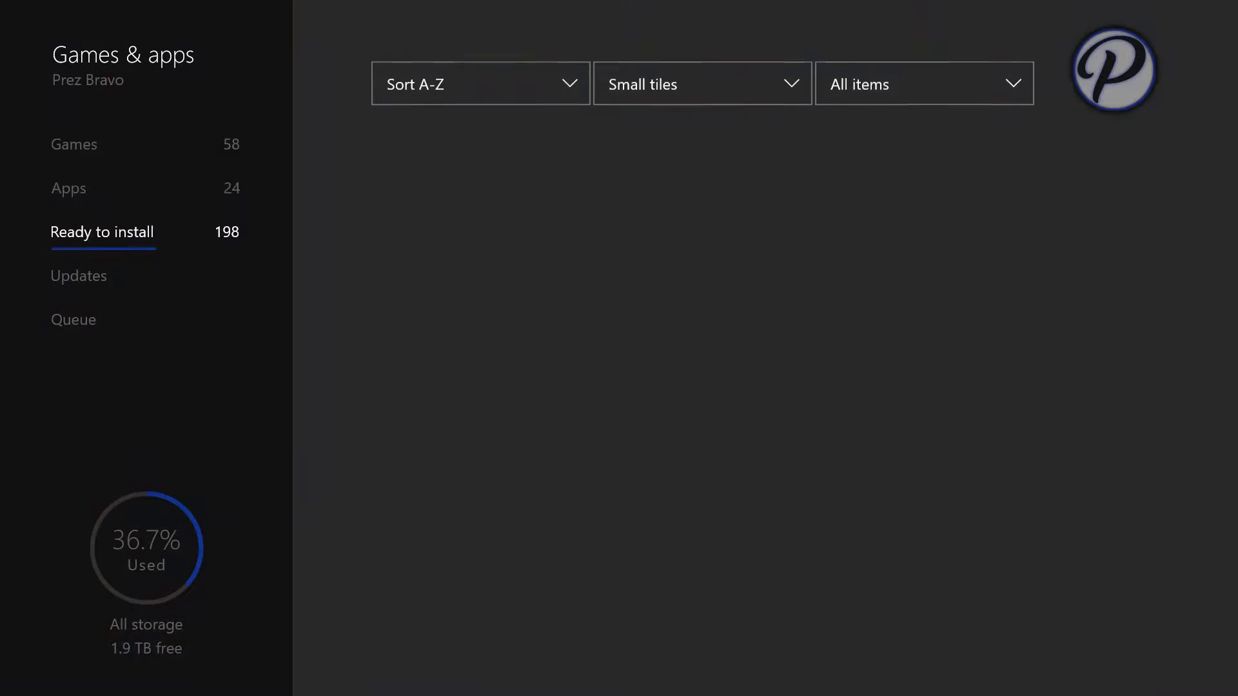
key(Down)
key(Right)
key(Left)
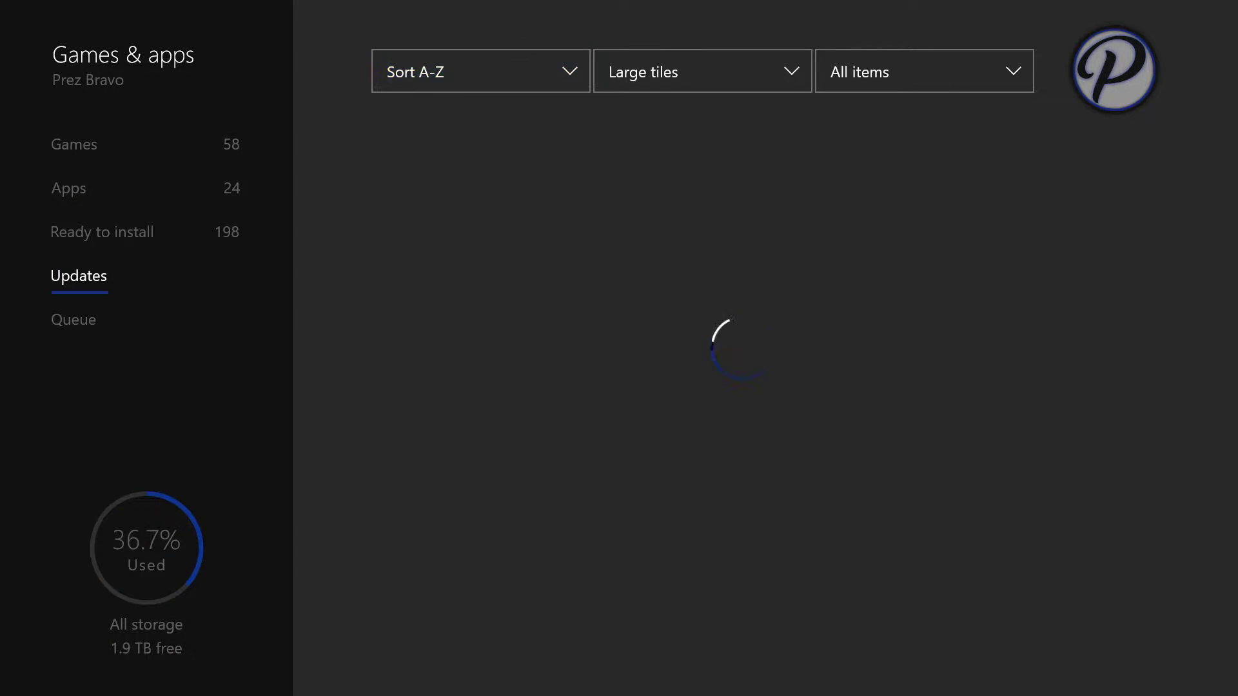
- Filter the Ready to install list to Apps and look through the listed apps
key(Up)
key(Right)
key(Right)
key(Right)
key(Return)
key(Down)
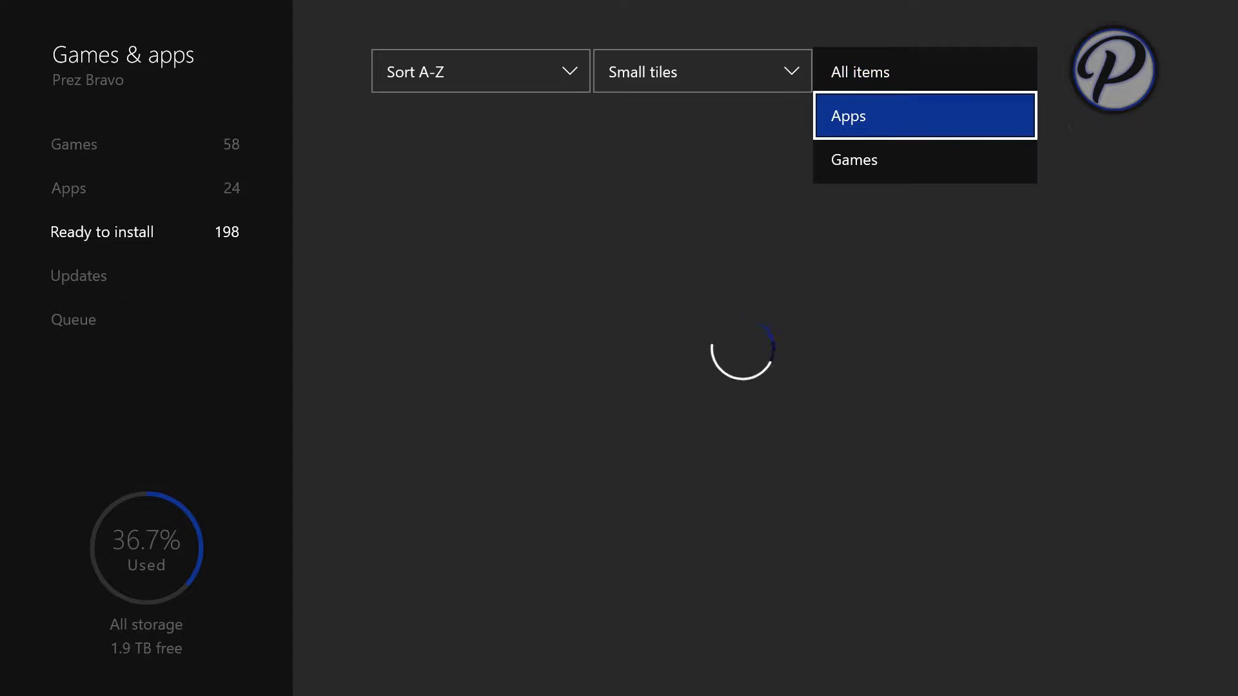
key(Return)
key(Down)
key(Down)
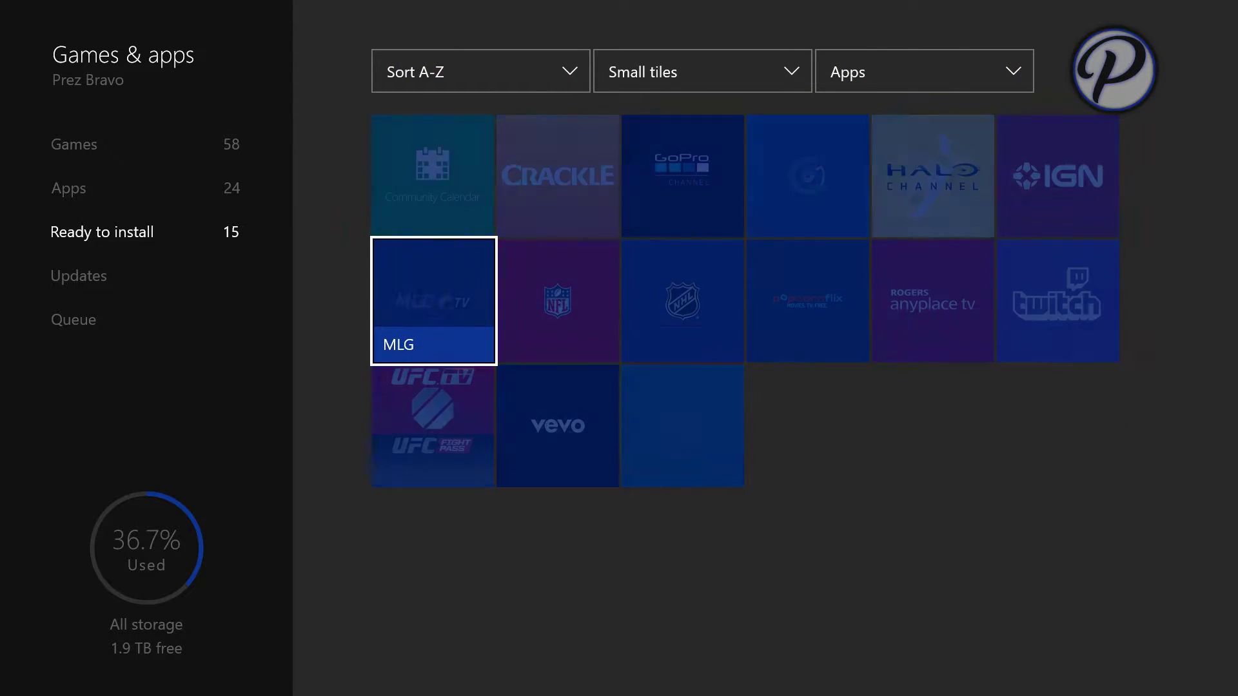
key(Right)
key(Down)
- Check the Updates, Apps and Games lists of the collection
key(Left)
key(Left)
key(Down)
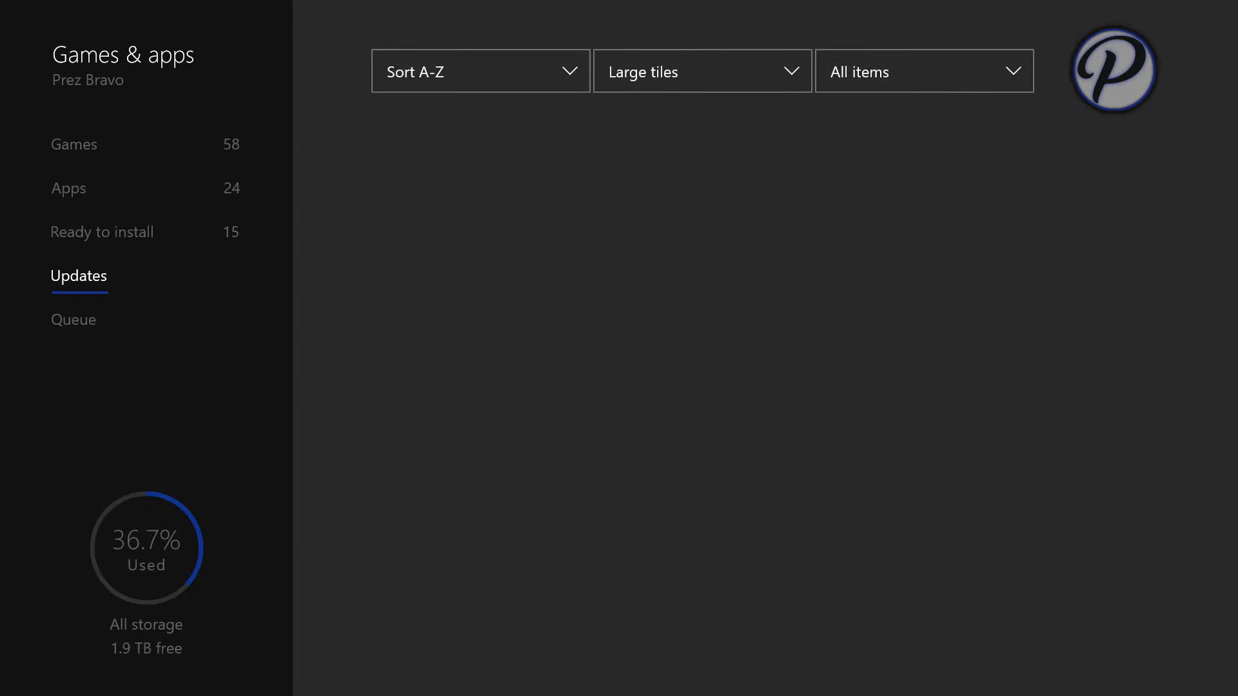
key(Right)
key(Left)
key(Up)
key(Up)
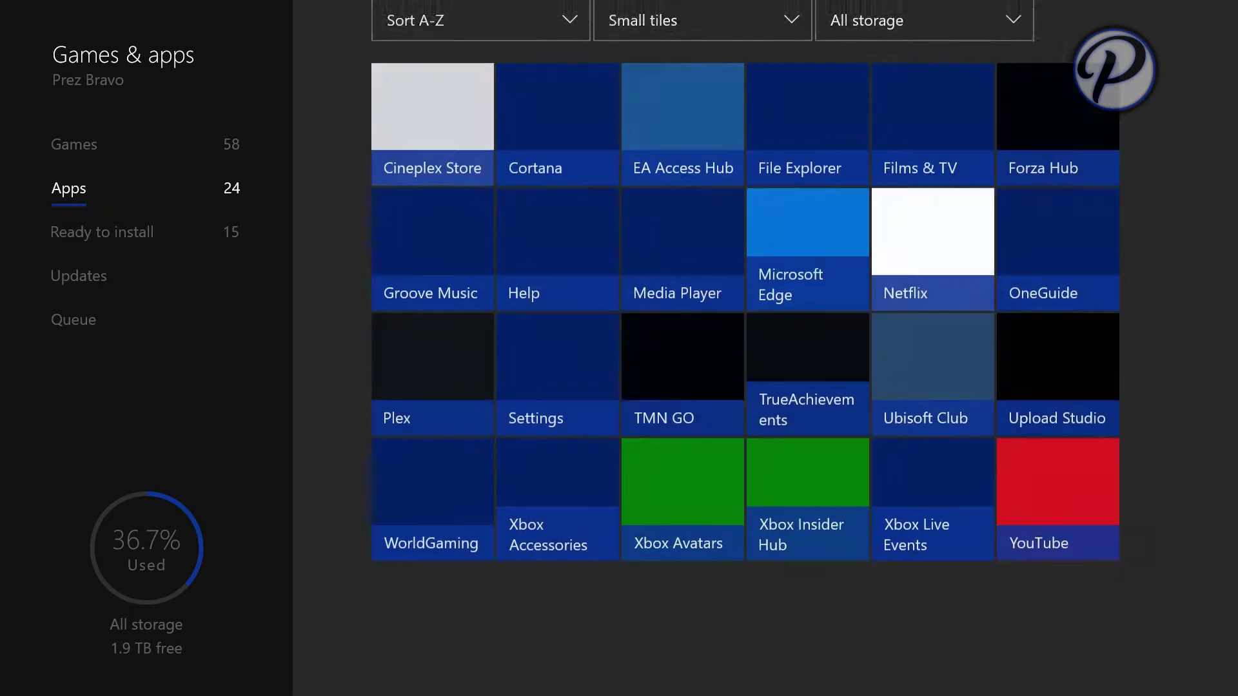
key(Up)
- Set the Ready to install list's filter to All items
key(Down)
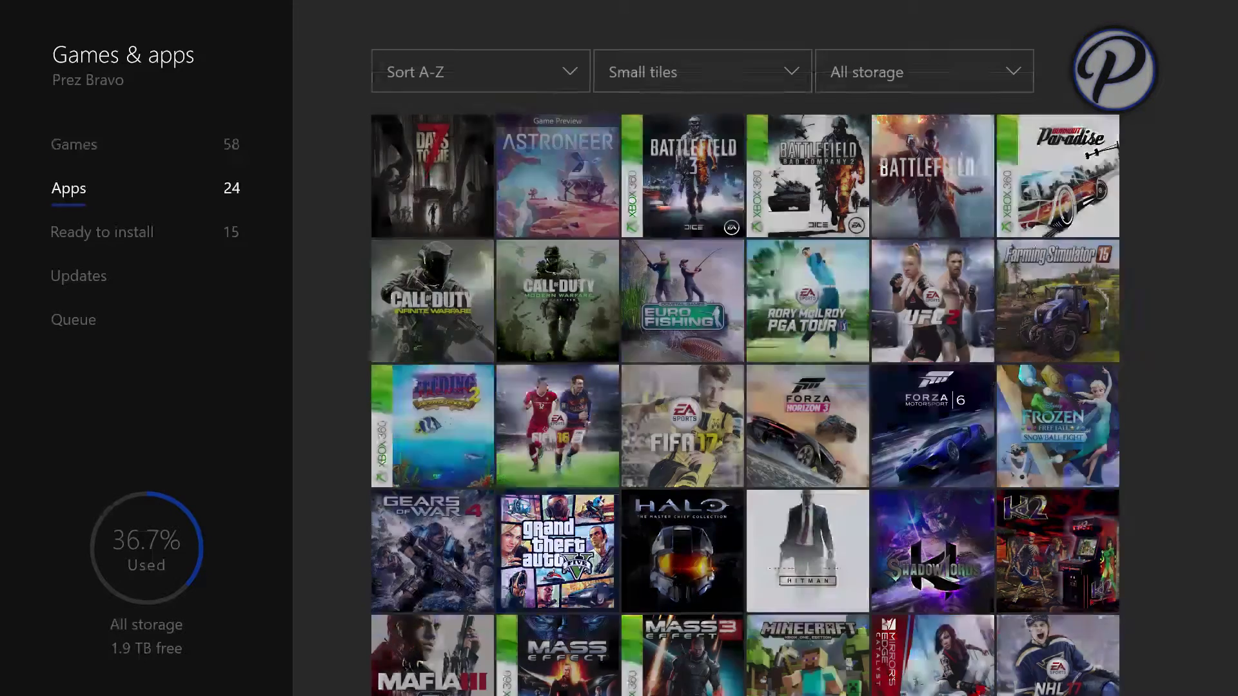
key(Down)
key(Right)
key(Right)
key(Right)
key(Up)
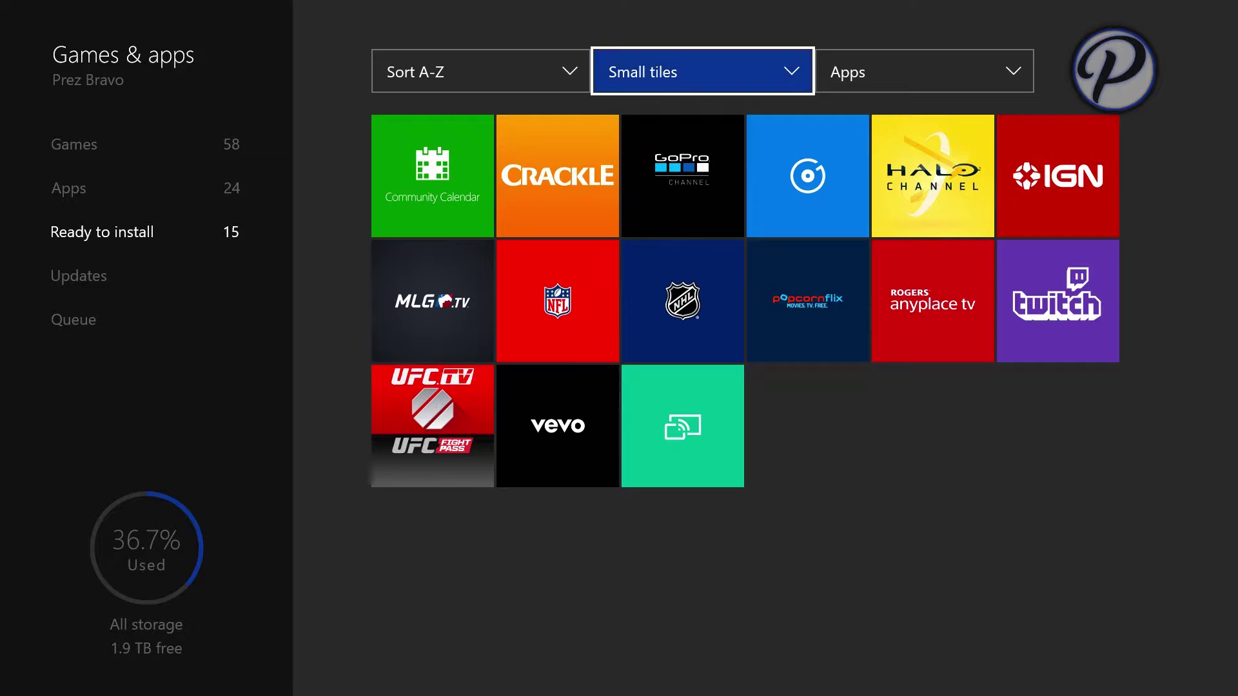
key(Return)
key(Escape)
key(Right)
key(Return)
key(Down)
key(Up)
key(Escape)
key(Left)
key(Left)
- Reopen the Xbox Insider Hub from the guide's recent items and select the New Features in 1703! announcement
key(super)
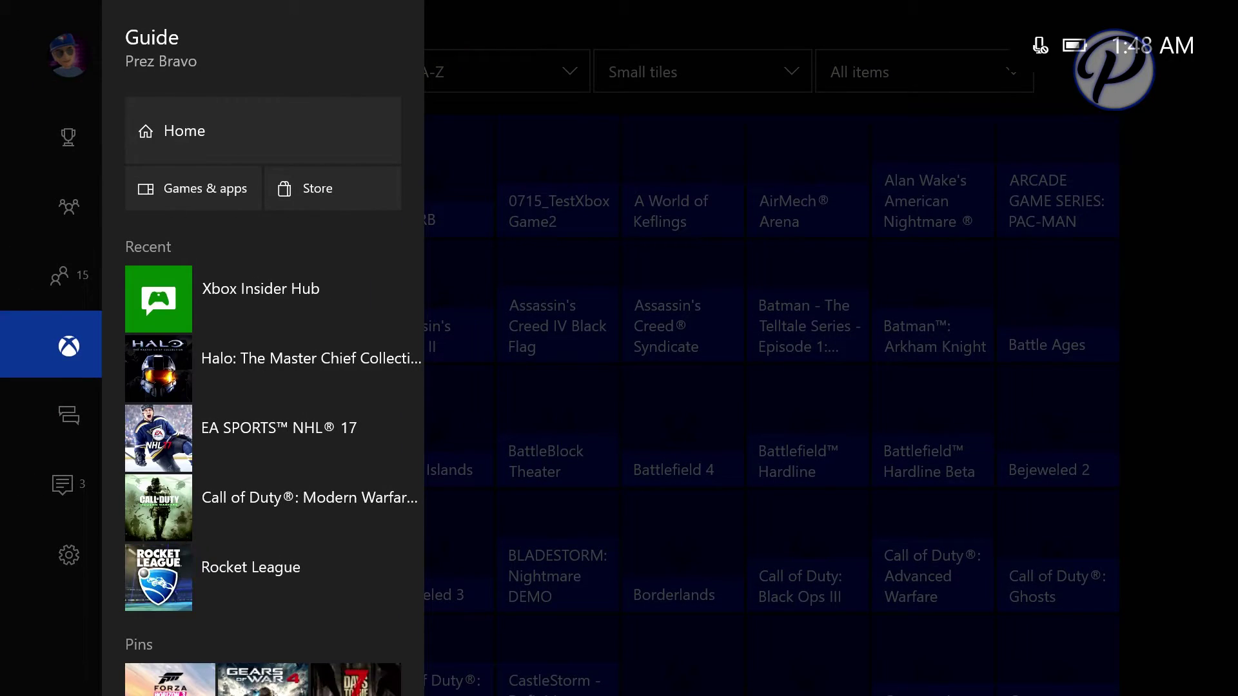
key(Right)
key(Down)
key(Down)
key(Menu)
key(Escape)
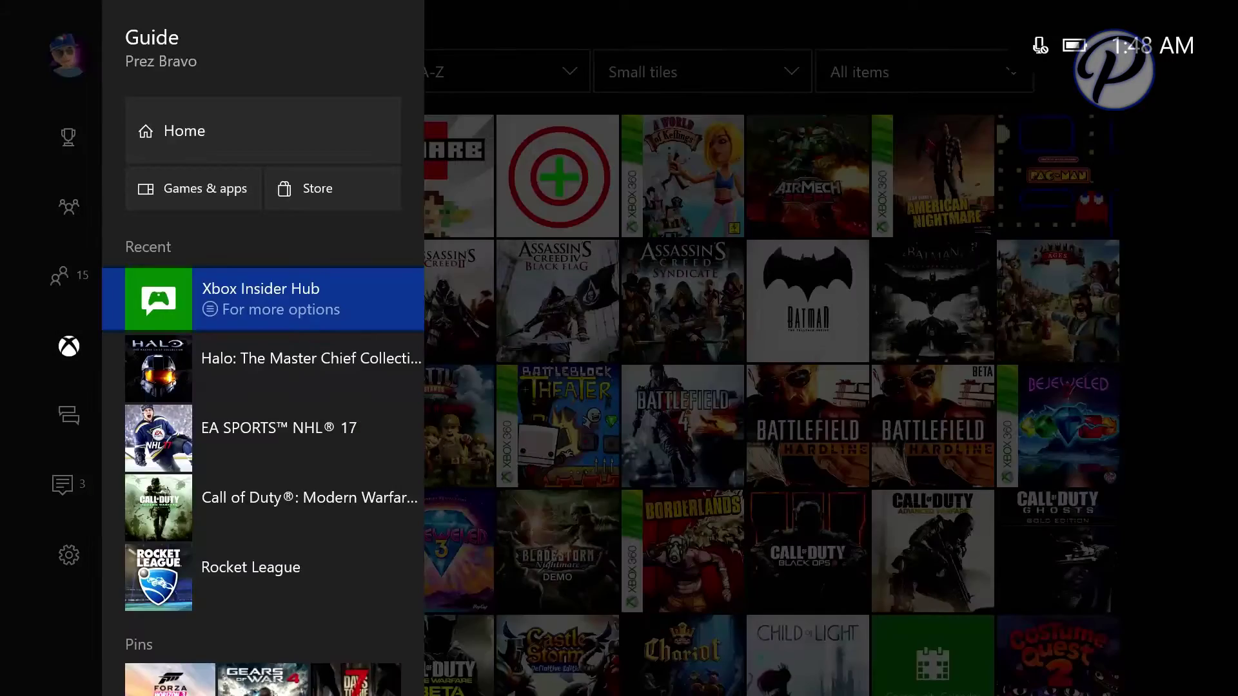
key(Return)
key(Right)
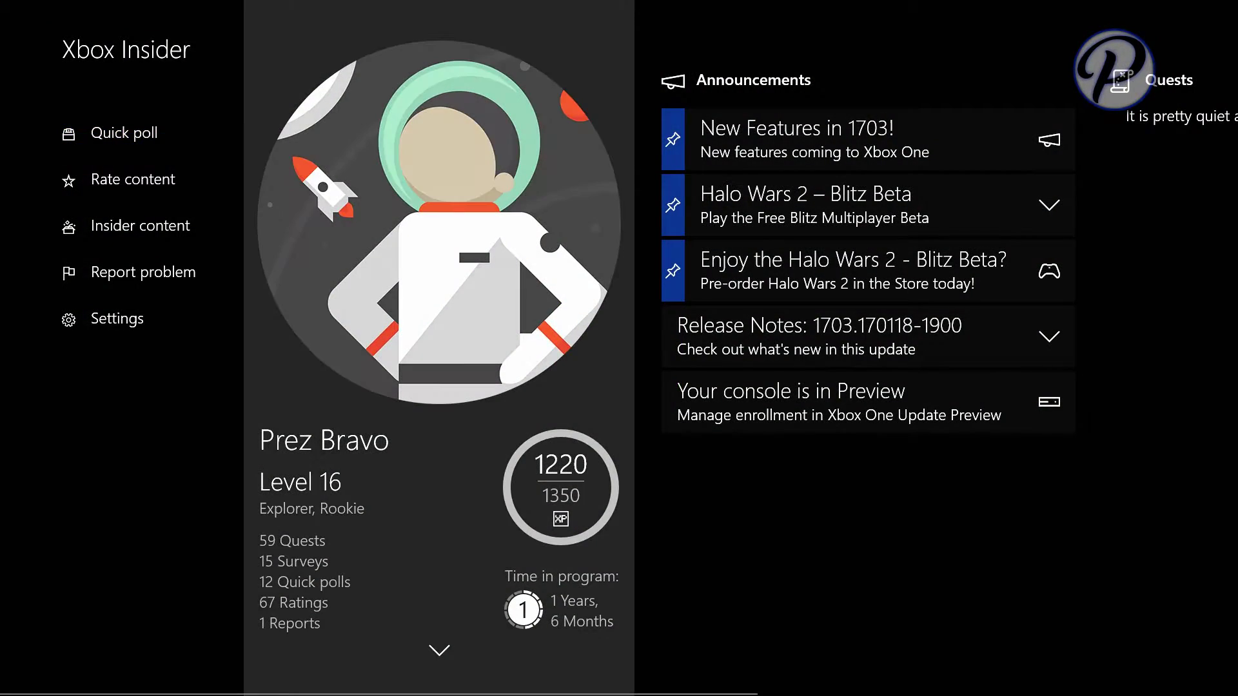
key(Right)
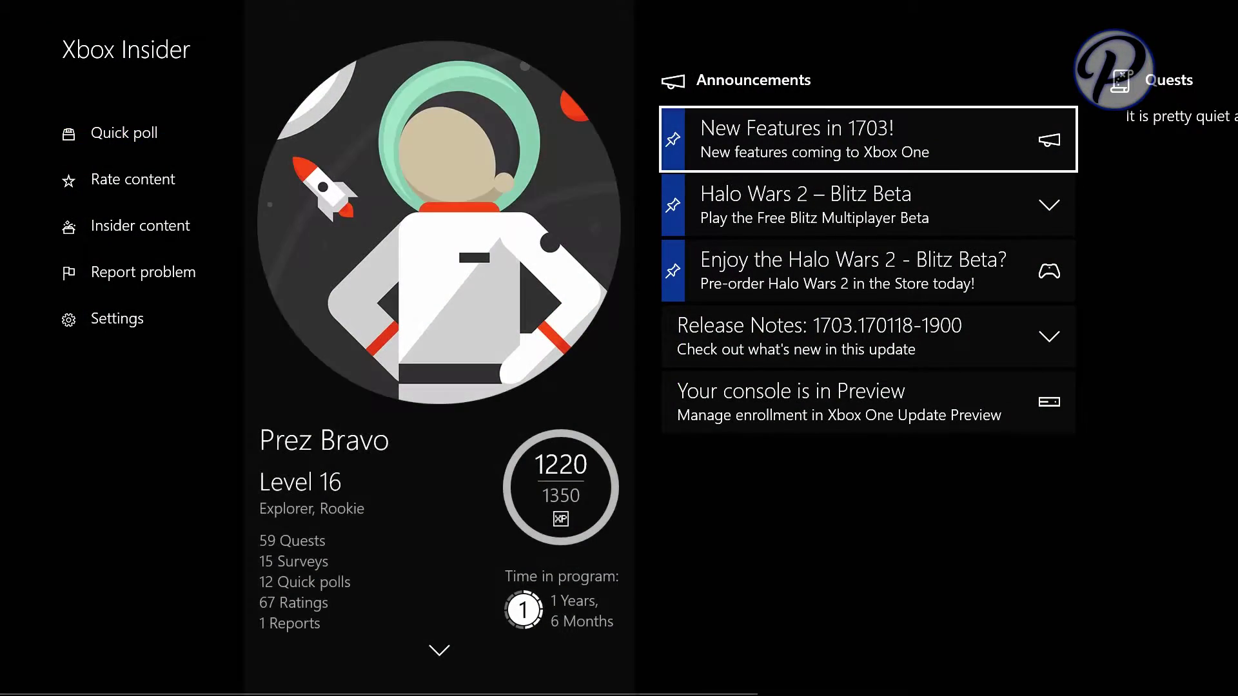
- Look through the completed surveys in the Surveys section of the Insider Hub
key(Right)
key(Right)
key(Down)
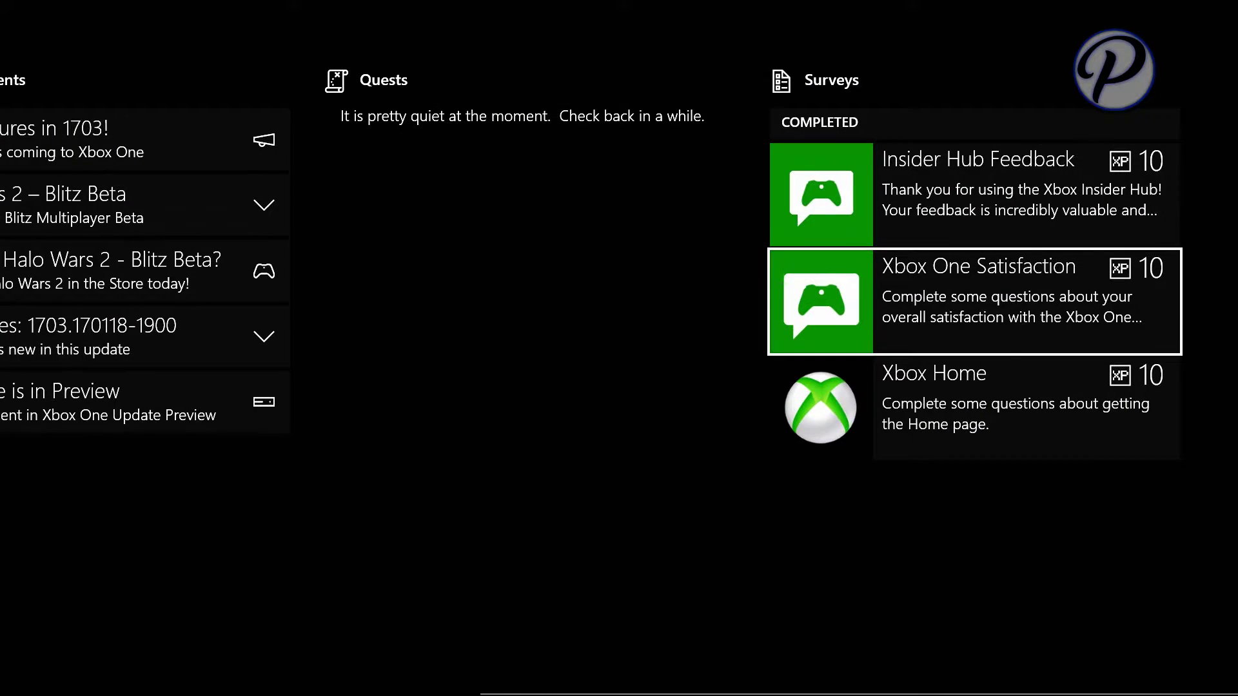
key(Down)
key(Up)
key(Up)
key(Left)
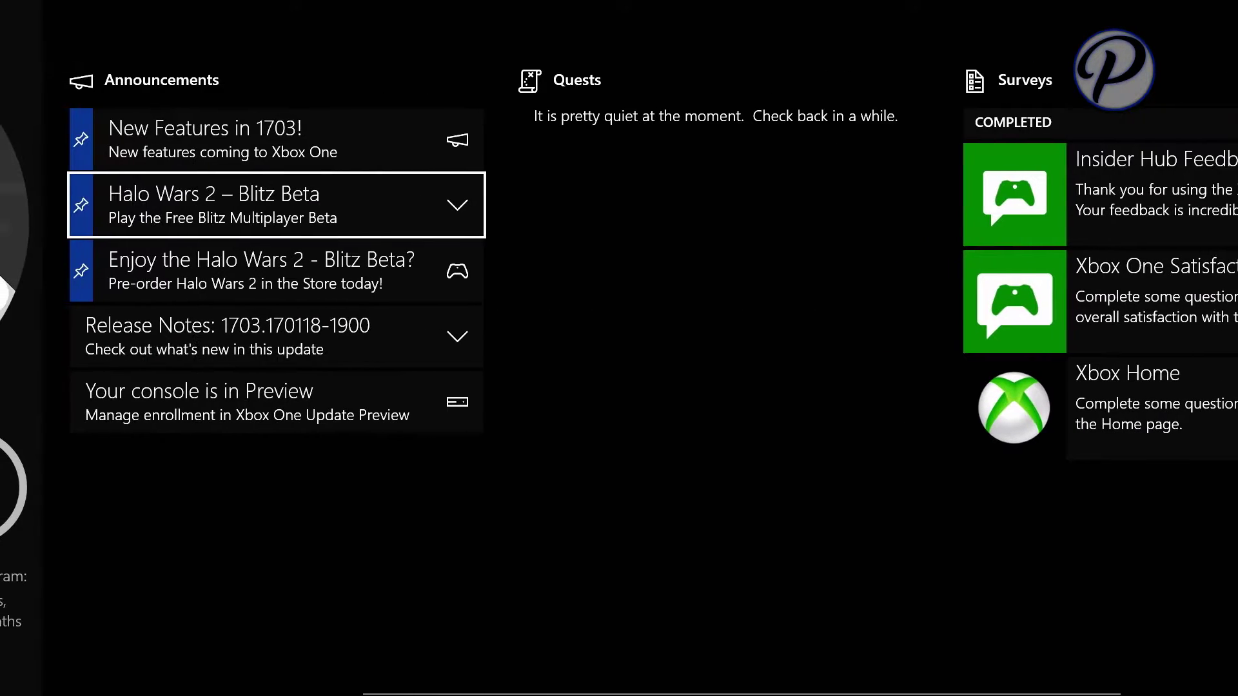
- Look over the Insider Hub's side menu entries starting from Quick poll, and return to the New Features in 1703! announcement
key(Up)
key(Left)
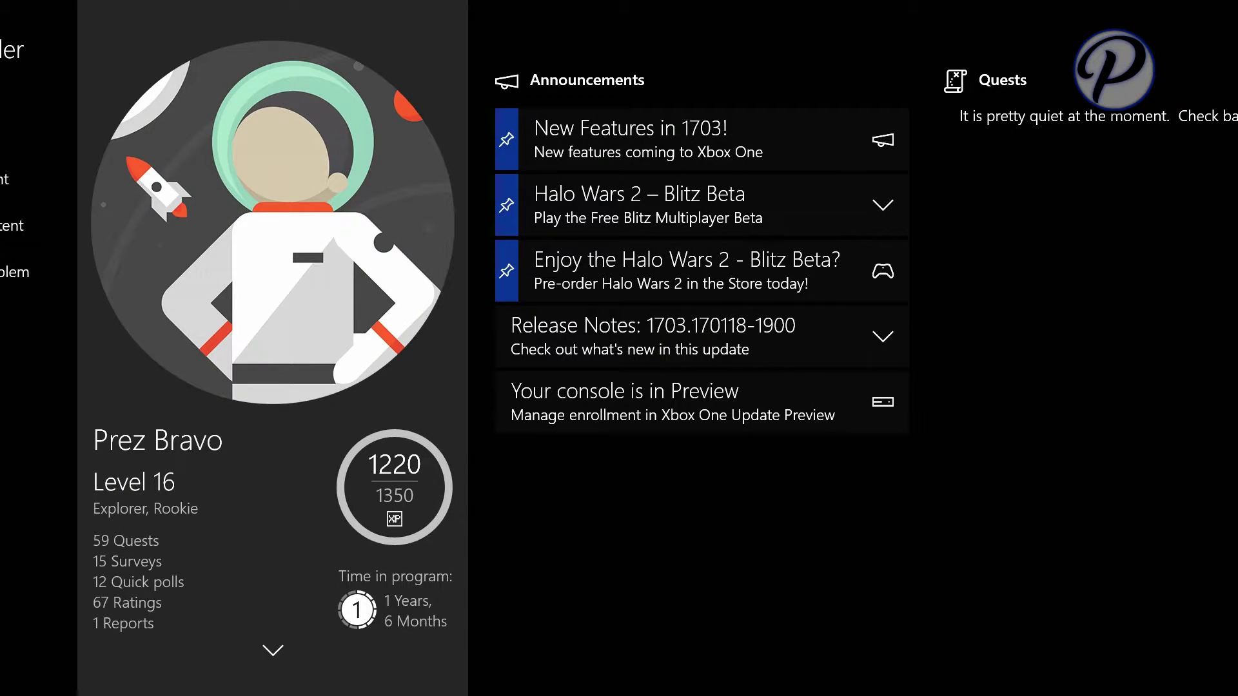
key(Left)
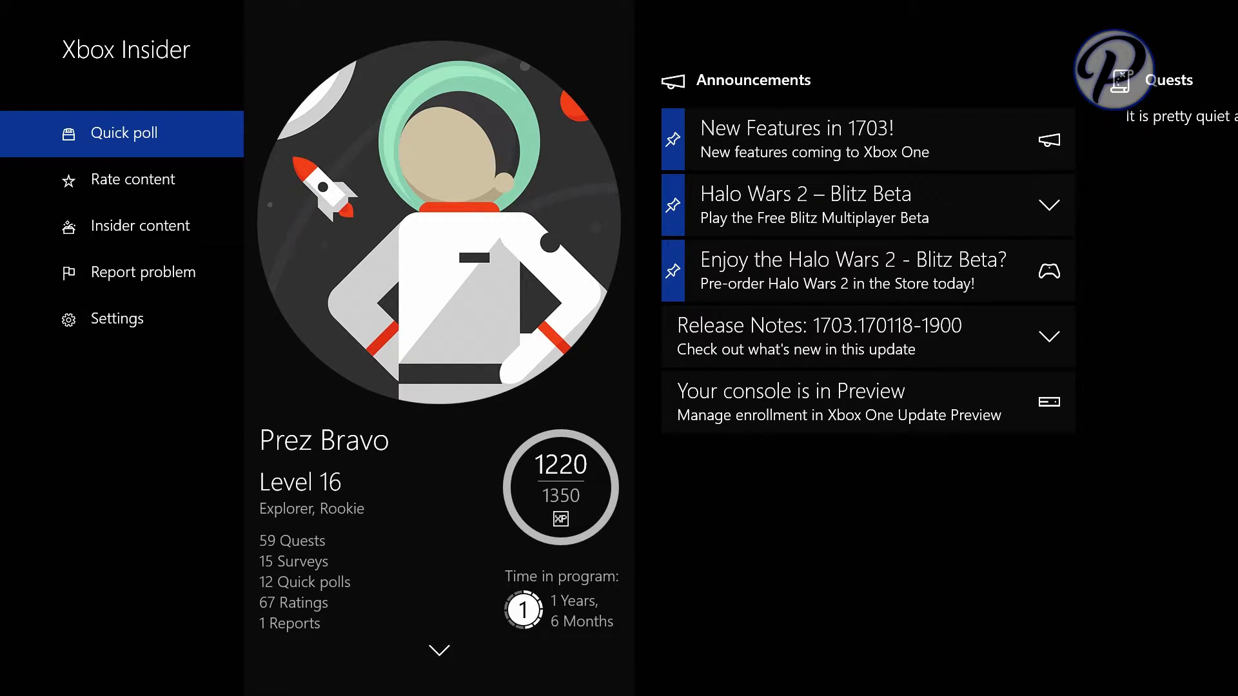
click(133, 180)
key(Down)
key(Down)
key(Right)
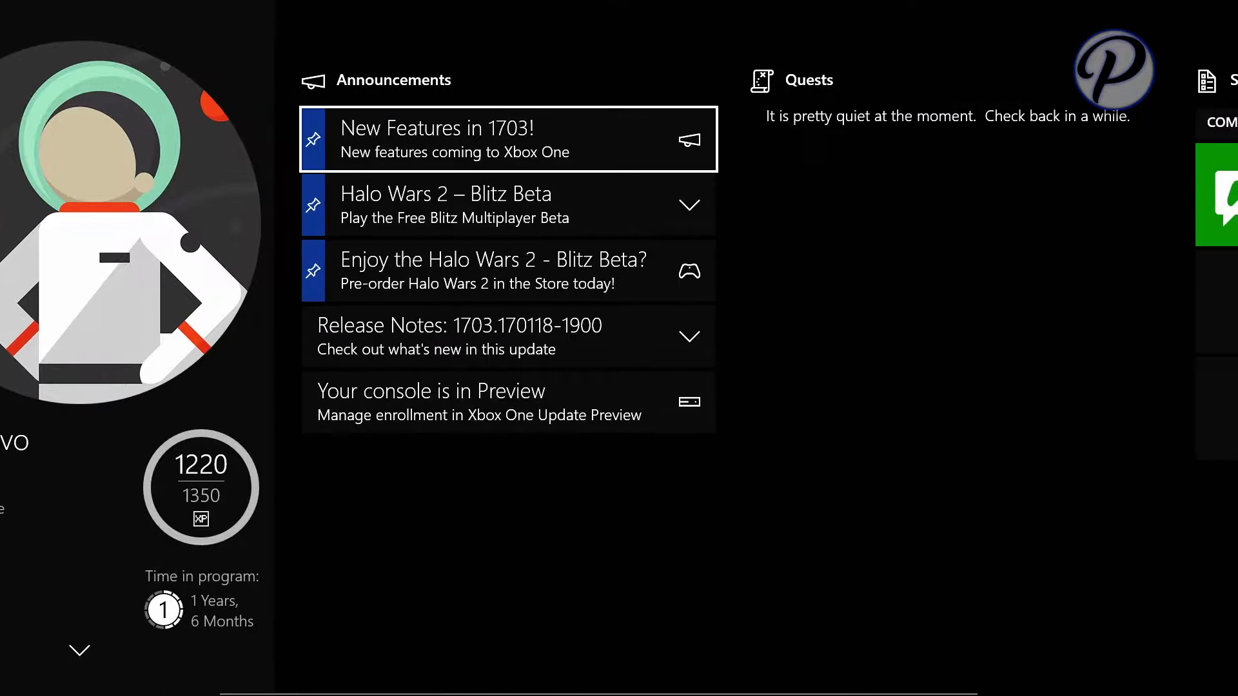
- Leave the Insider Hub for the Home screen and open the guide
key(super)
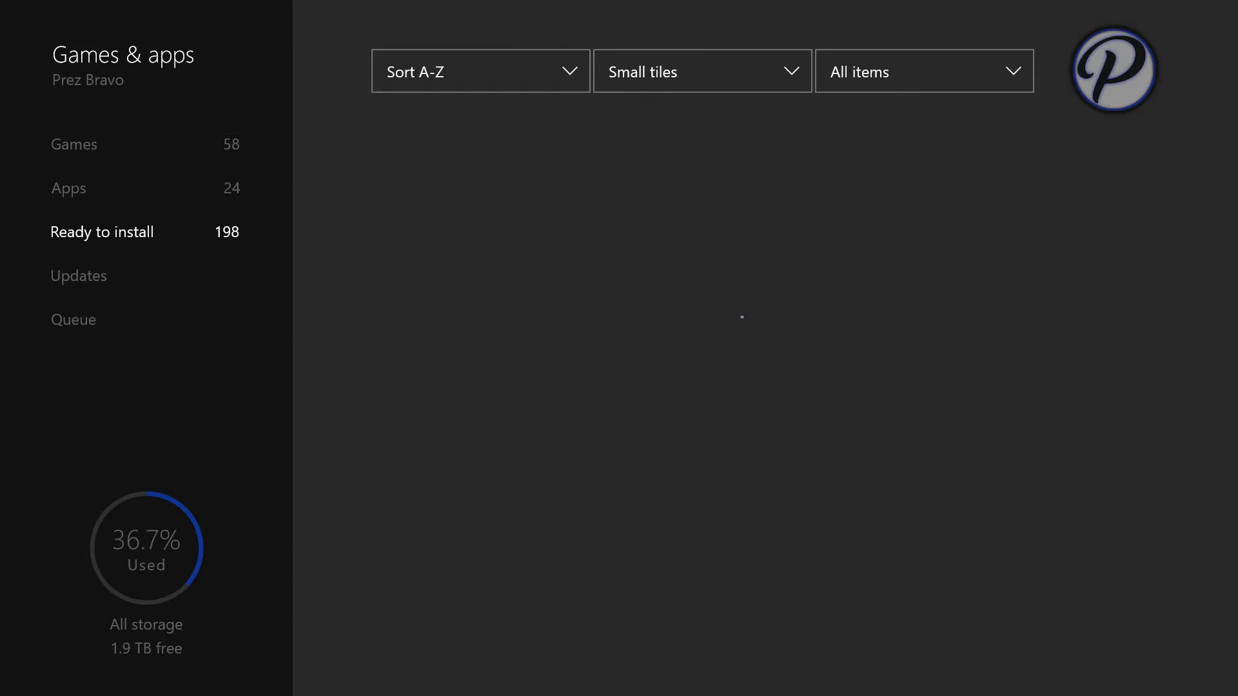
key(super)
key(Right)
key(super)
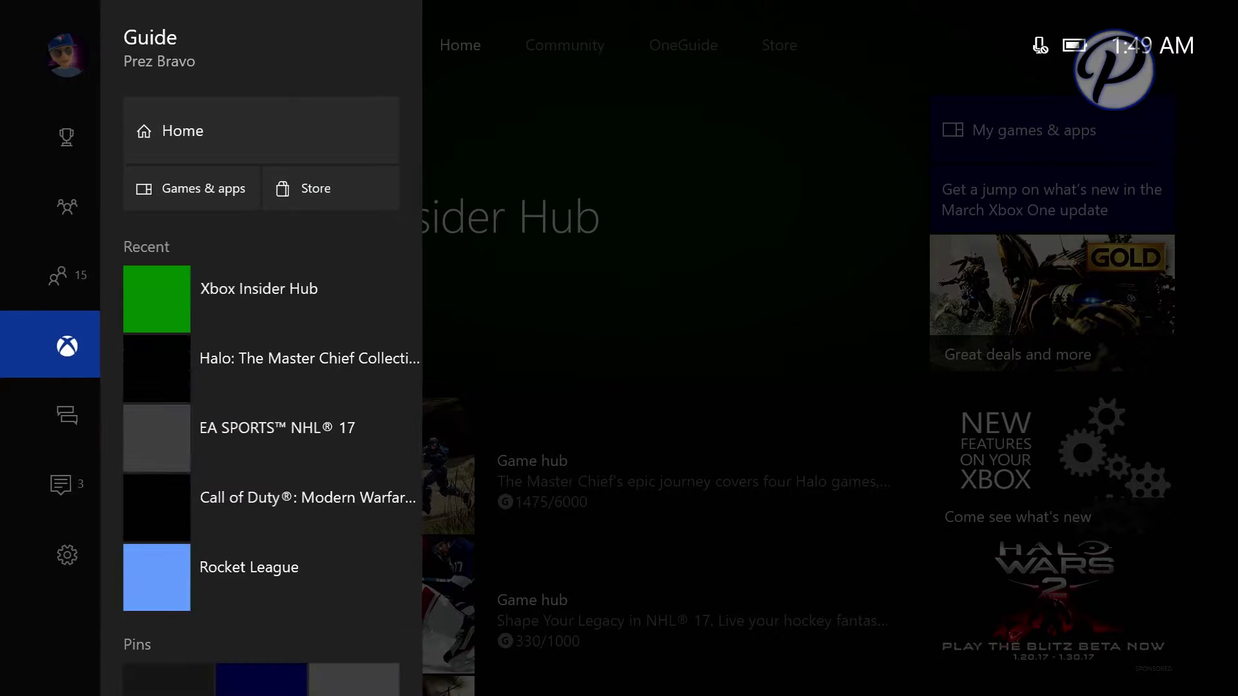
- Check the guide's Settings section, close the guide and move to the recent games on Home
key(Down)
key(Down)
key(Down)
key(Right)
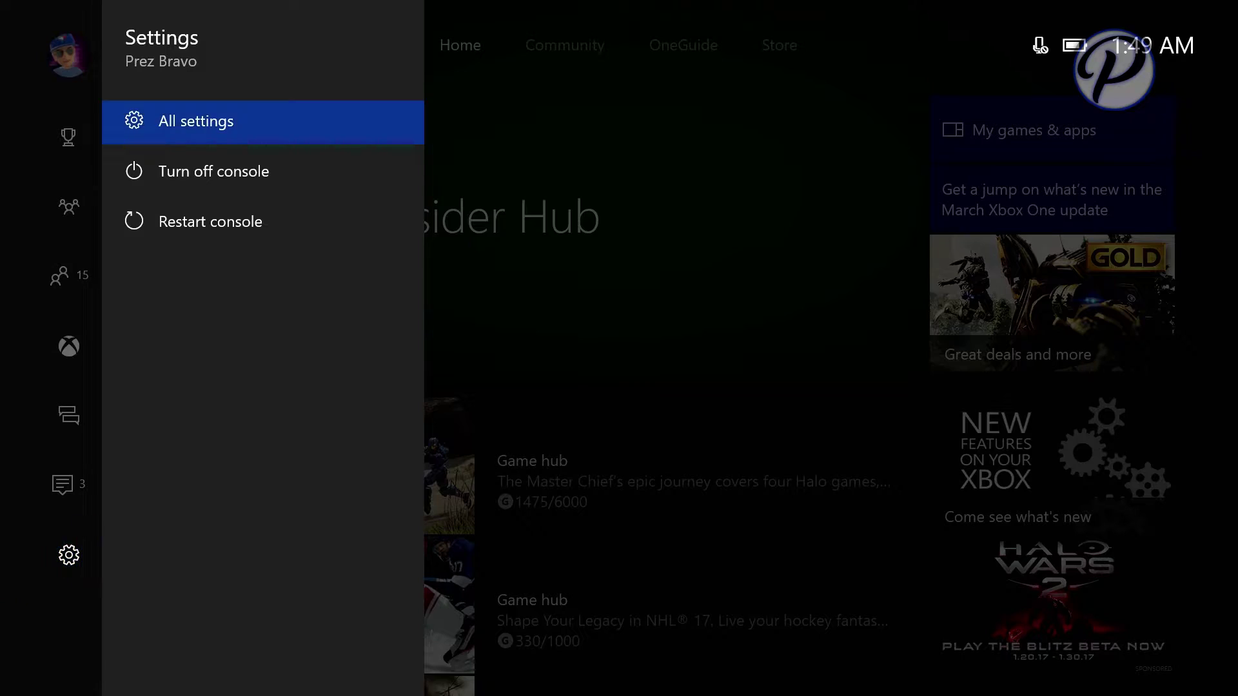
key(Left)
key(Escape)
key(Right)
key(Left)
key(Down)
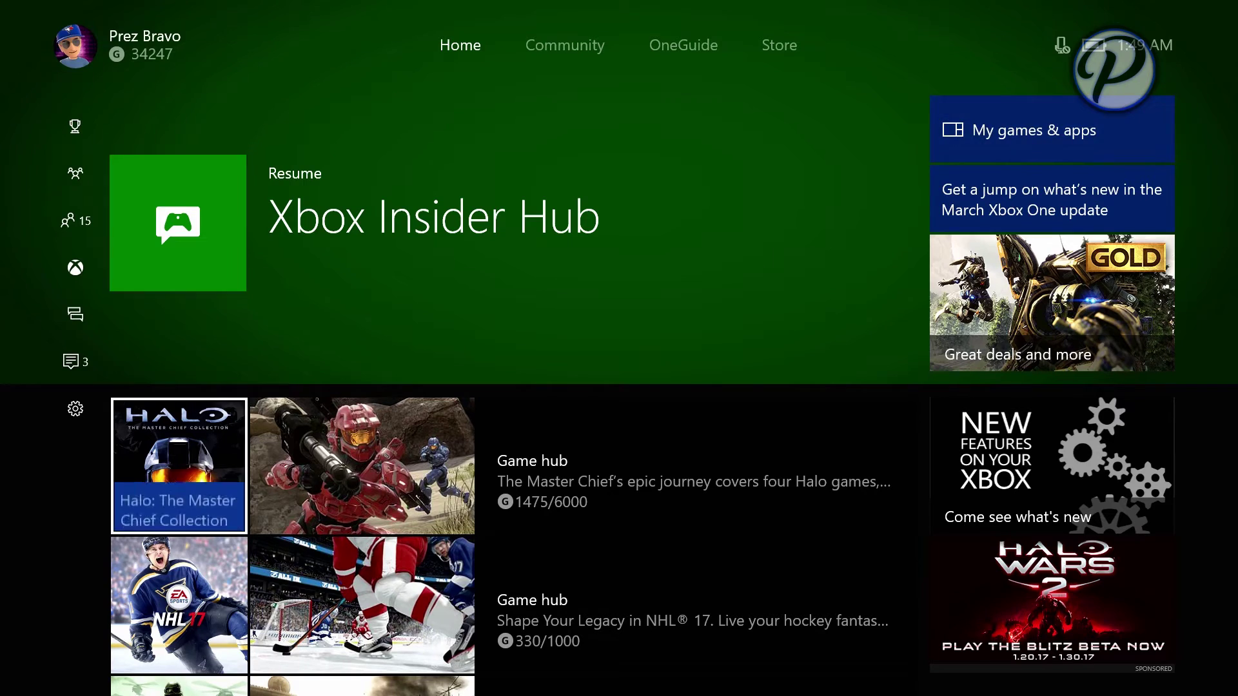
- Select the Settings tile among the pins on Home
key(Down)
key(Down)
key(Down)
key(Down)
key(Down)
key(Down)
key(Right)
key(Right)
key(Right)
key(Right)
key(Right)
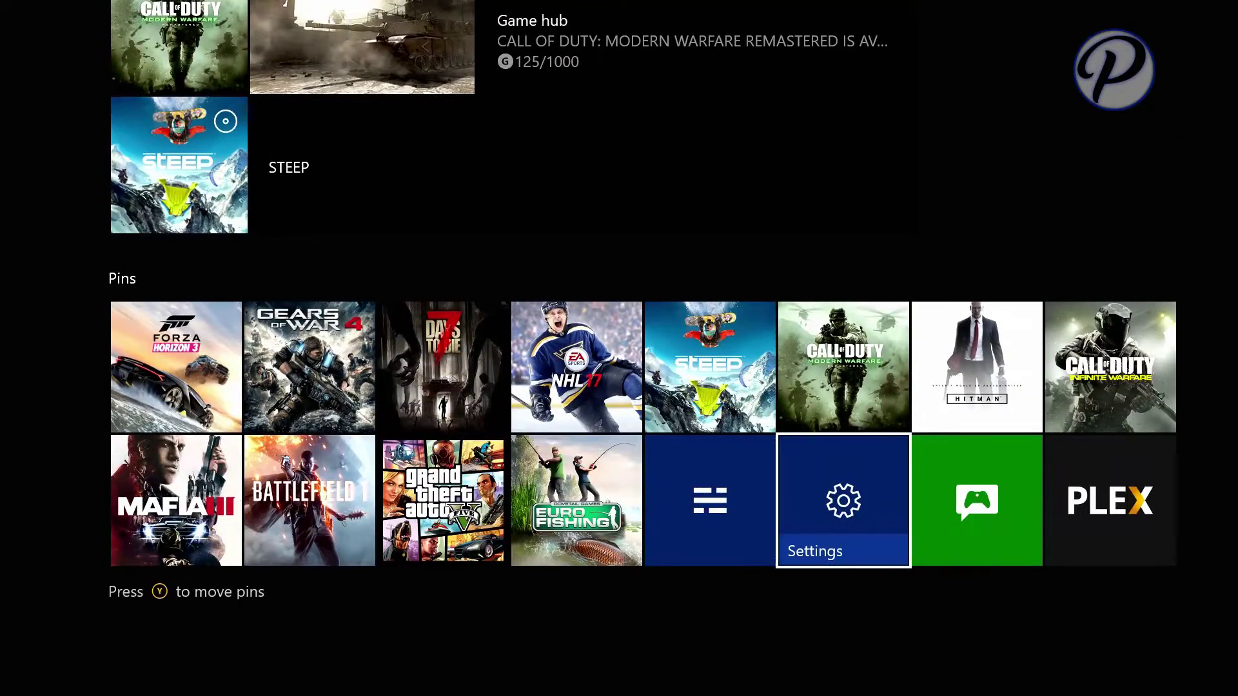
- Open Console info & updates from the System settings
key(Escape)
key(Down)
key(Down)
key(Down)
key(Down)
key(Down)
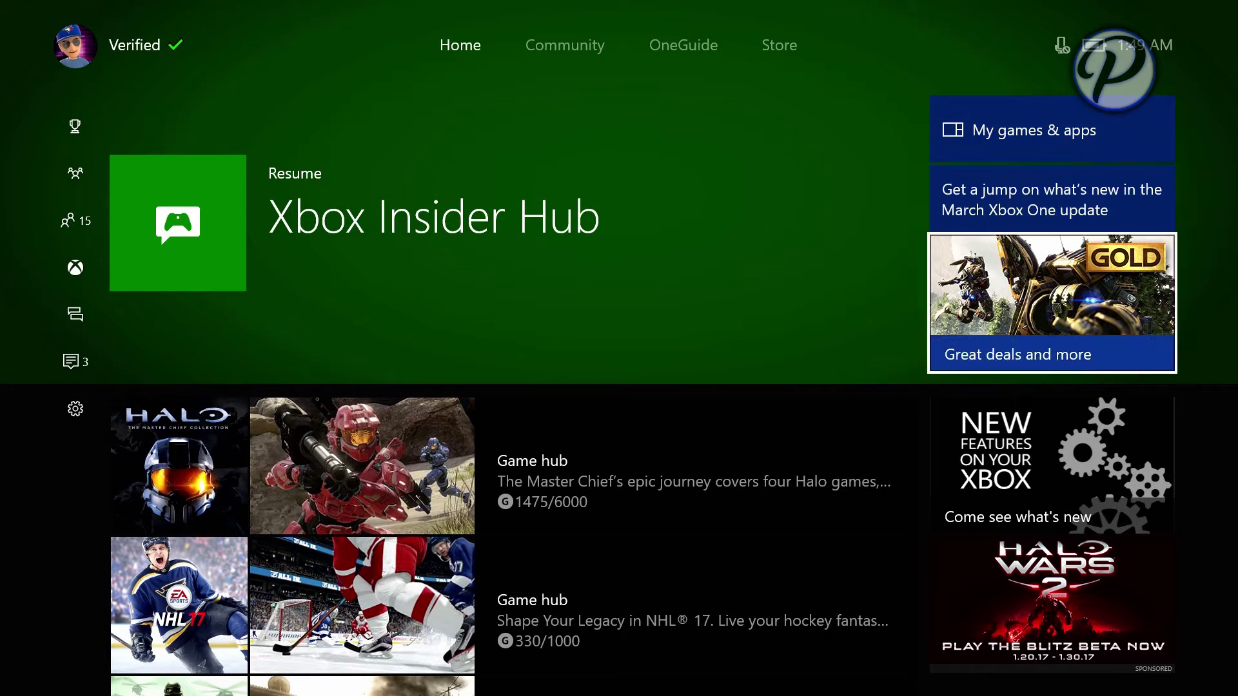
key(Left)
key(Left)
key(Return)
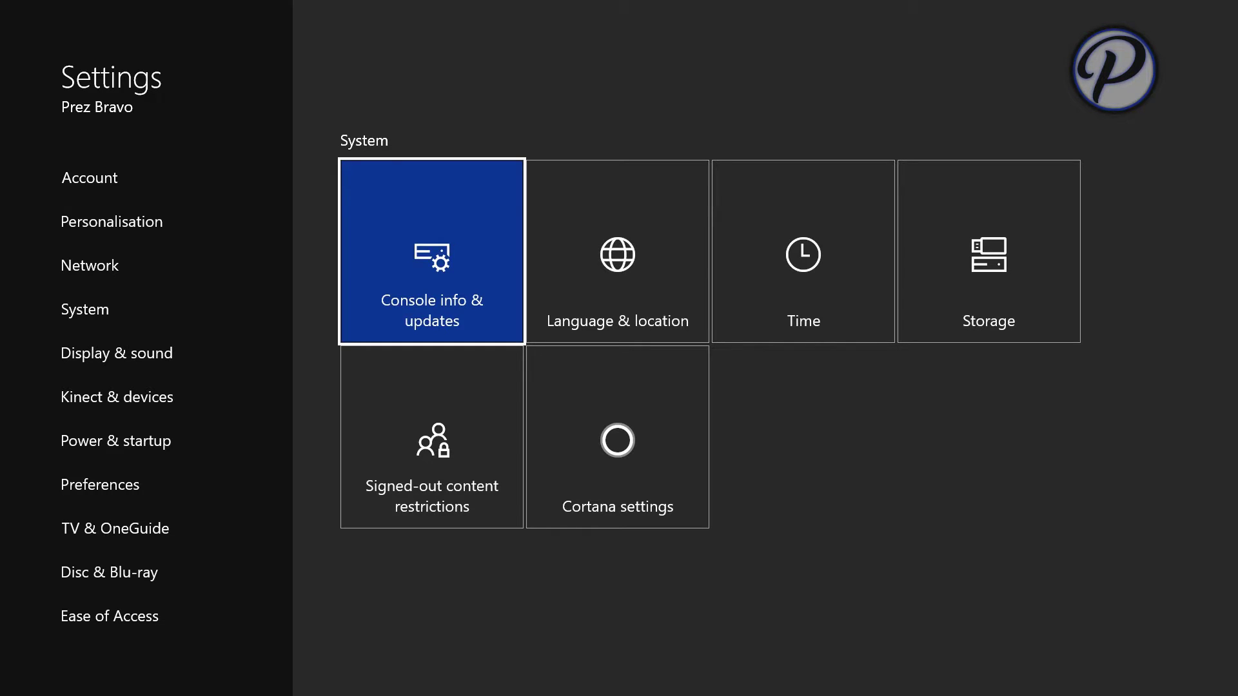
key(Return)
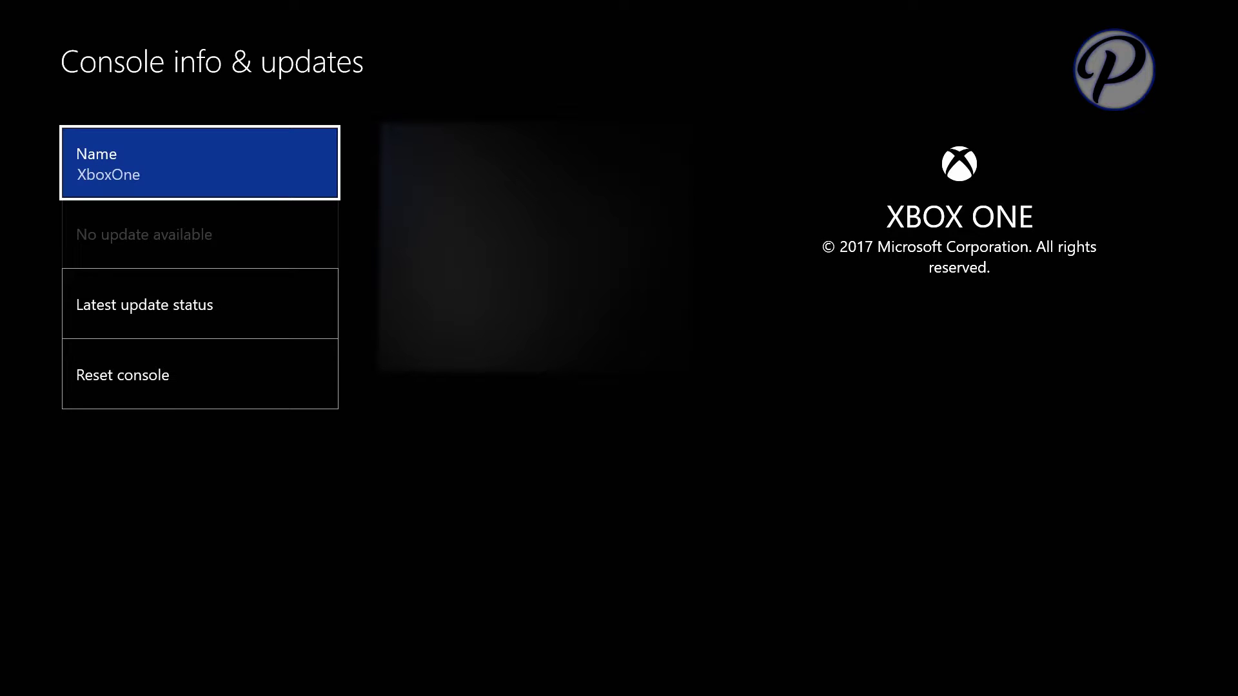
- Reopen Console info & updates, look over its entries and return to the System settings
key(Escape)
key(Left)
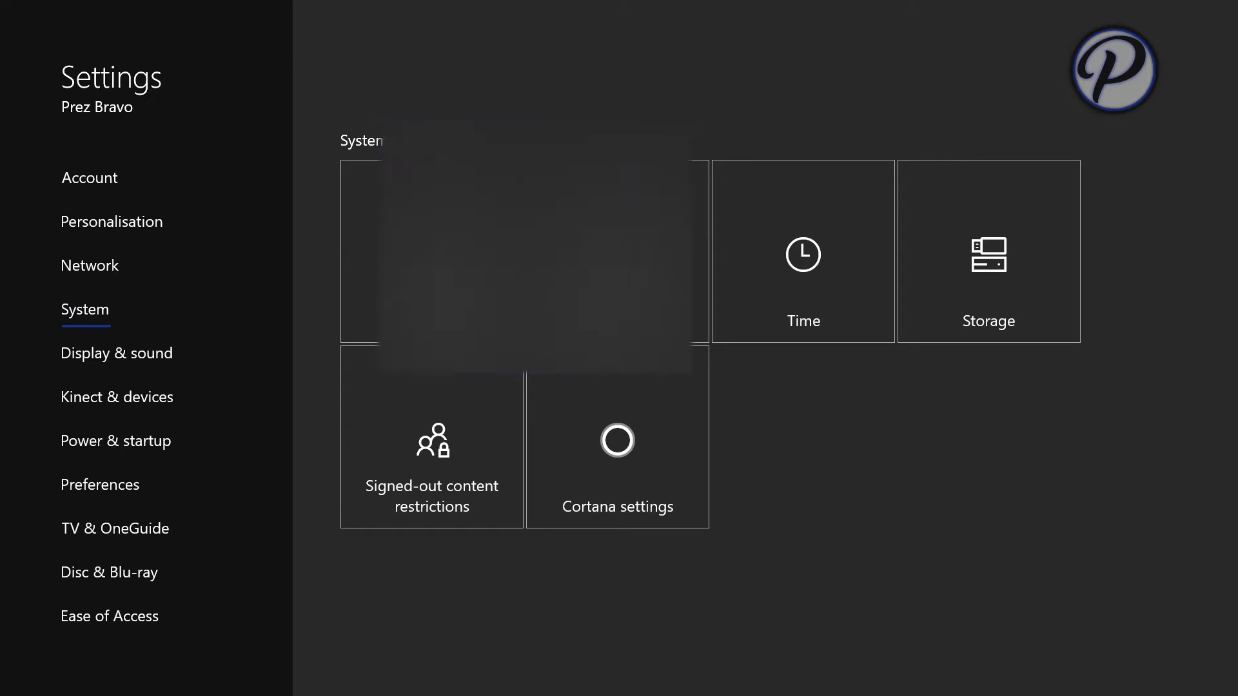
key(Right)
key(Return)
key(Down)
key(Up)
key(Down)
key(Up)
key(Escape)
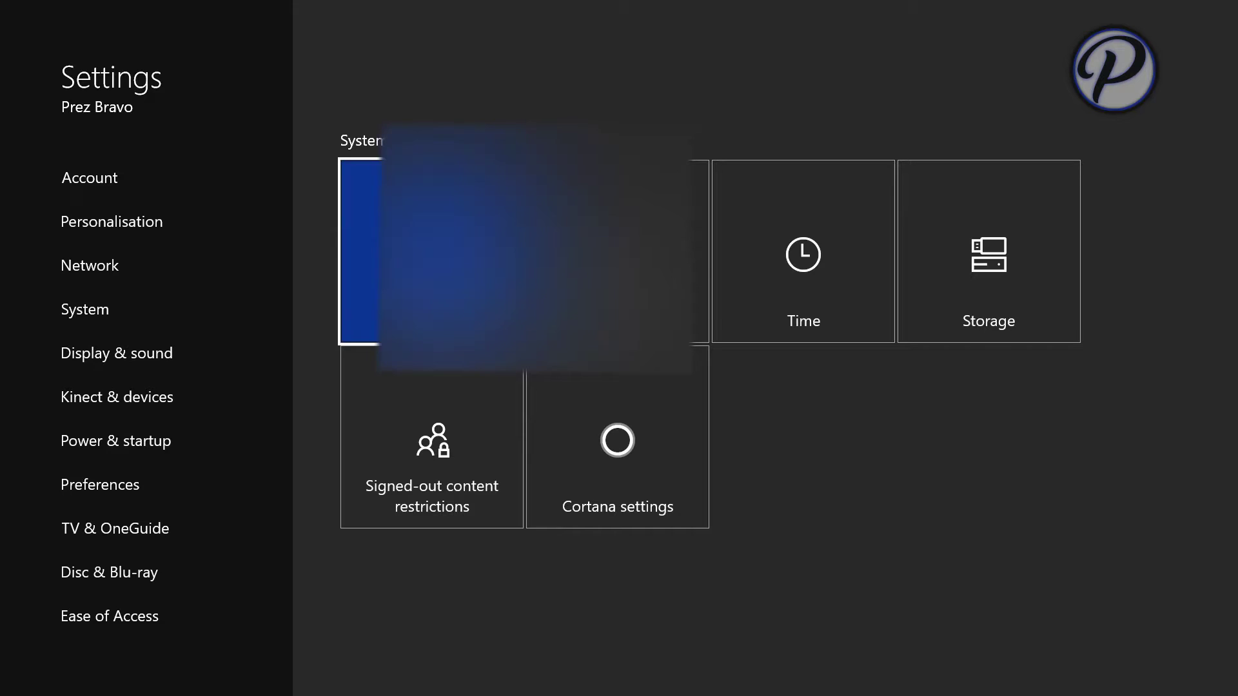
- Leave Settings and select the Xbox Insider Hub tile on Home
key(Left)
key(Escape)
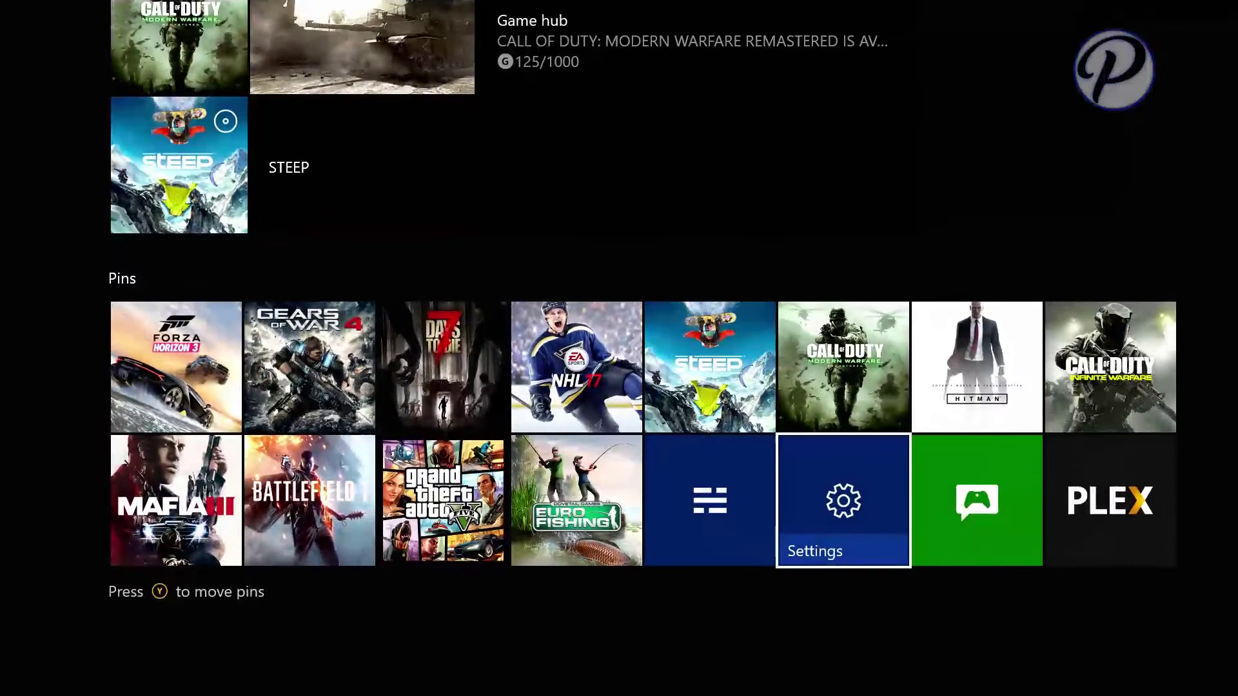
key(Left)
key(Escape)
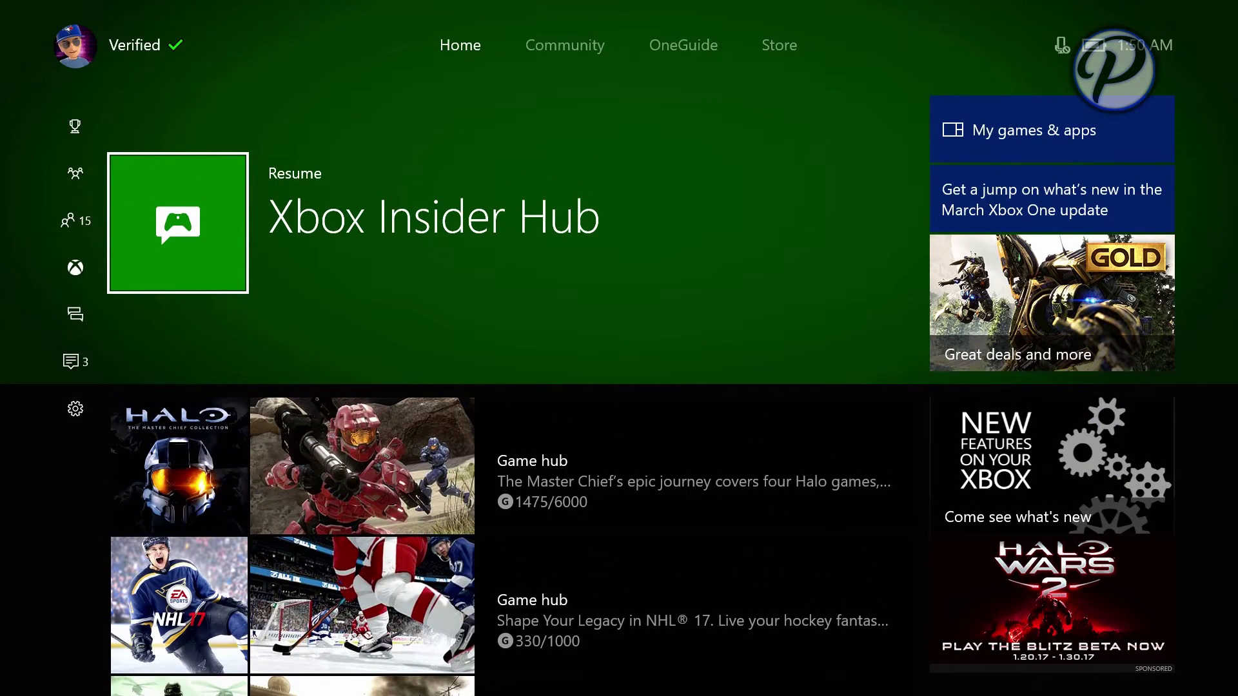
key(Right)
key(Left)
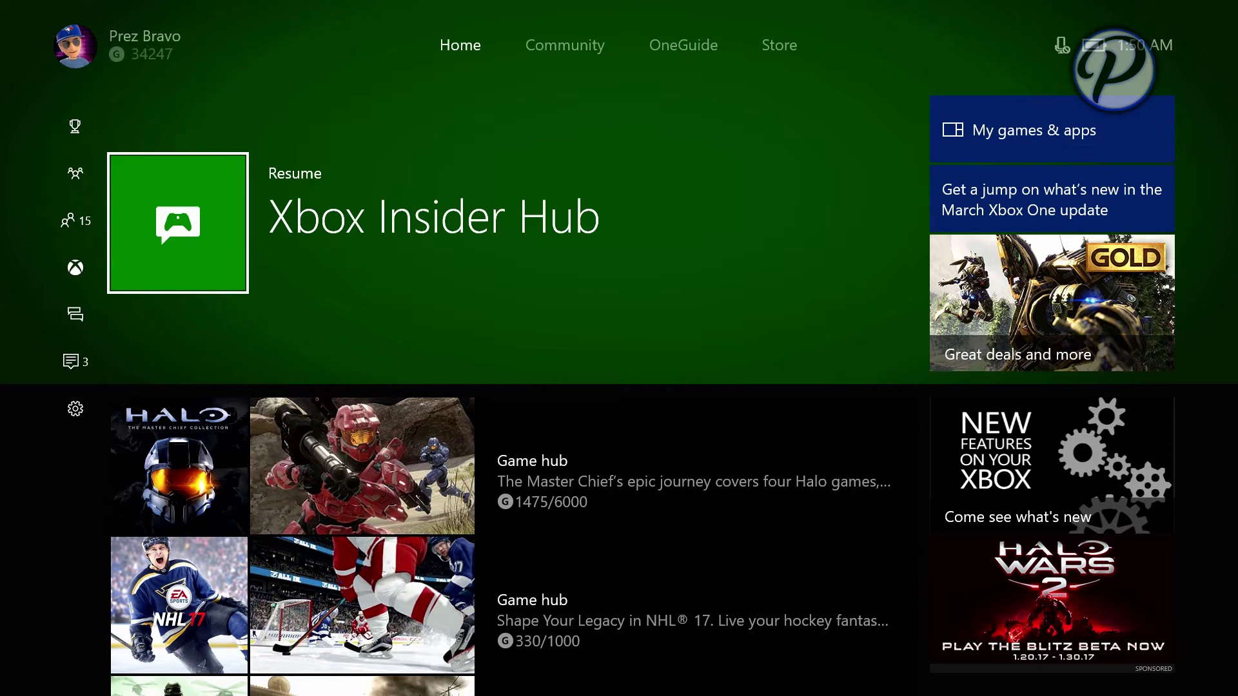
key(super)
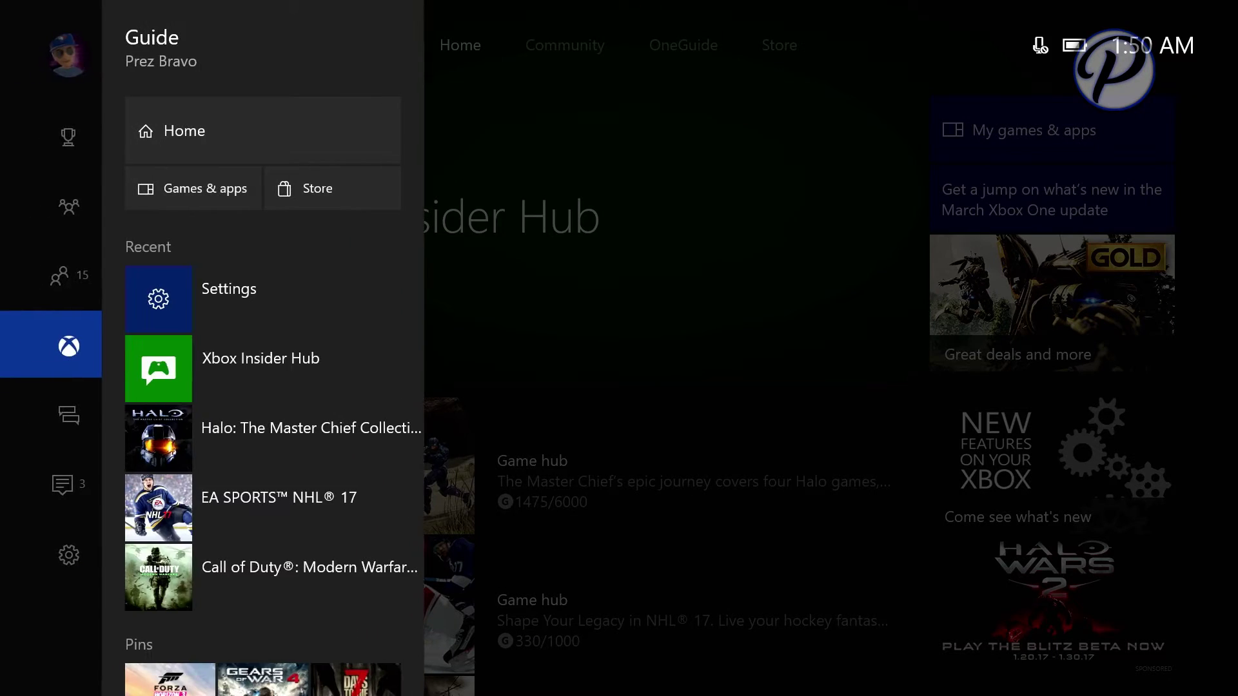
key(Escape)
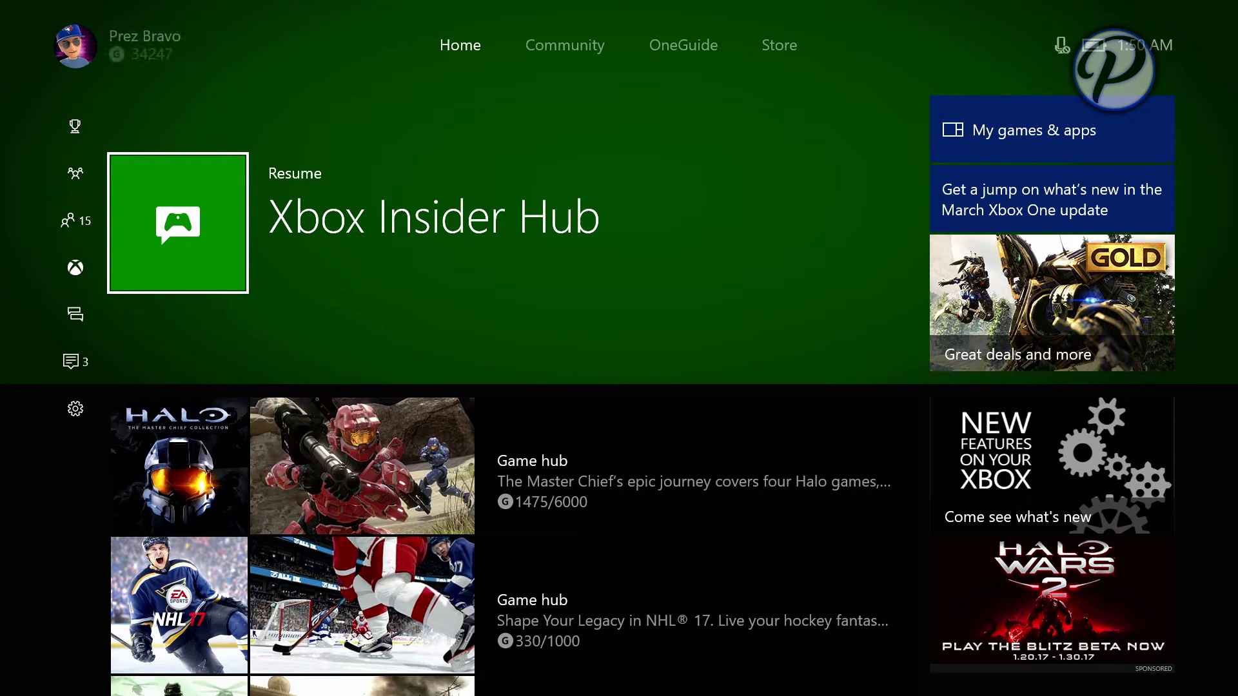
key(Up)
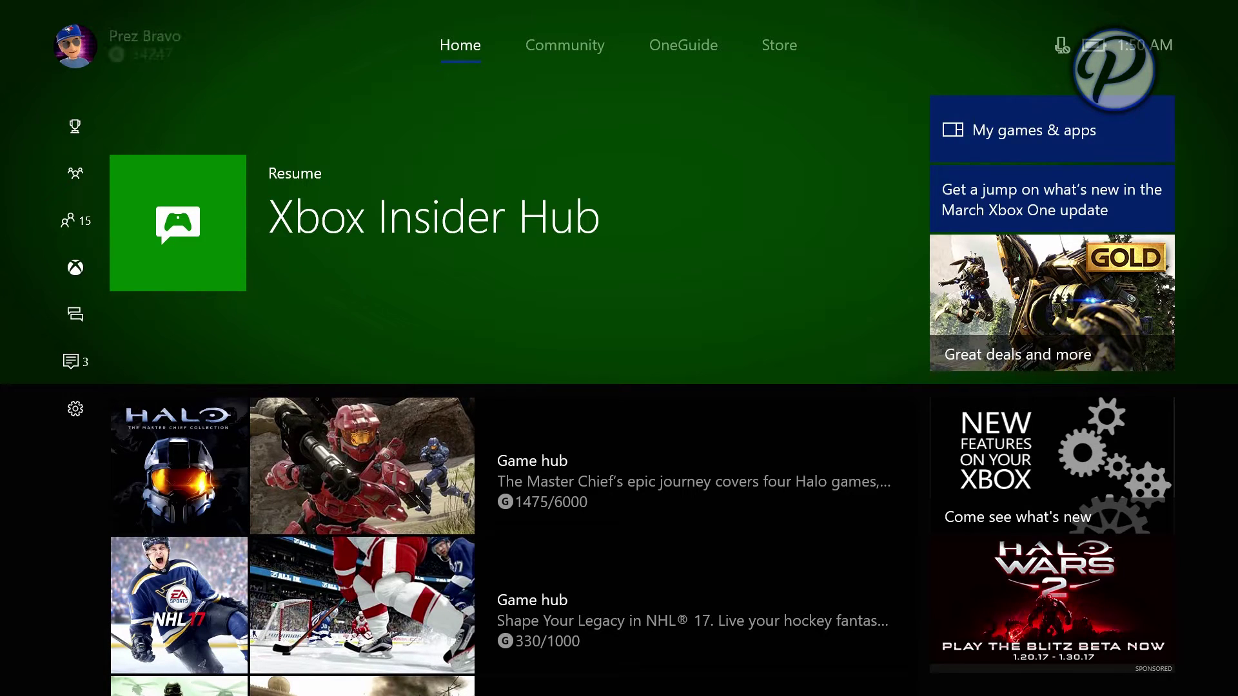
- Bring up the console's power options and choose Report a problem
key(super)
key(Up)
key(Right)
key(Left)
key(Right)
key(Right)
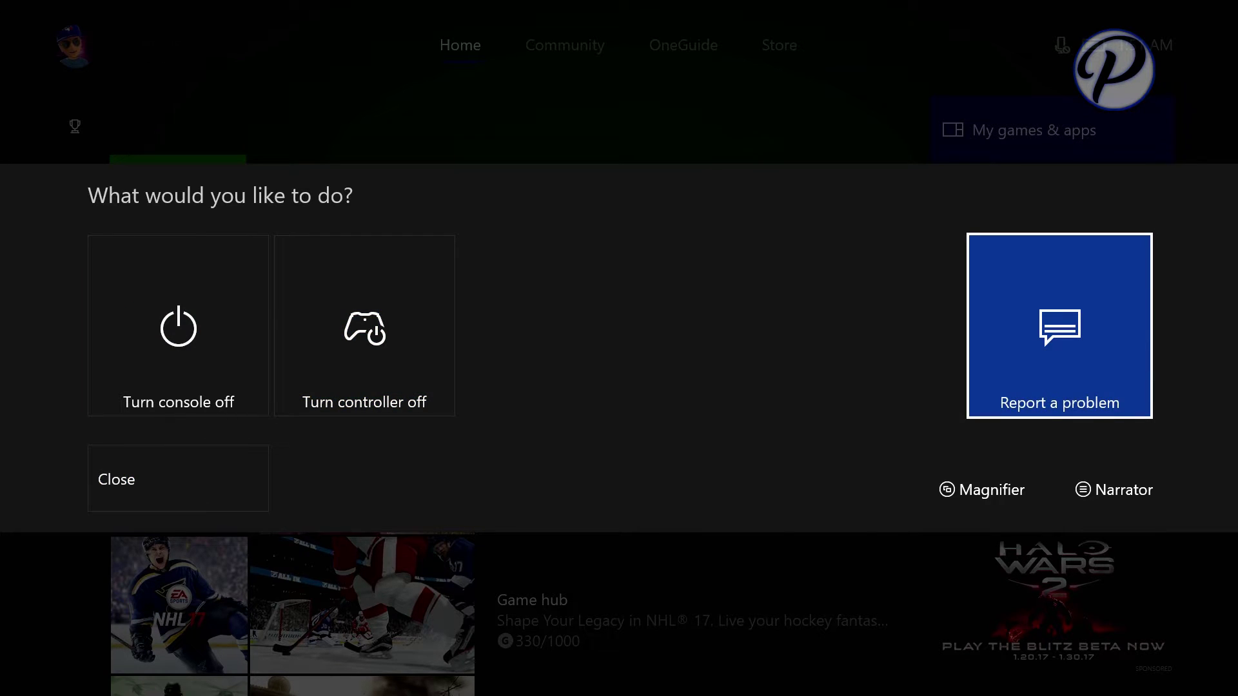
key(Left)
key(Left)
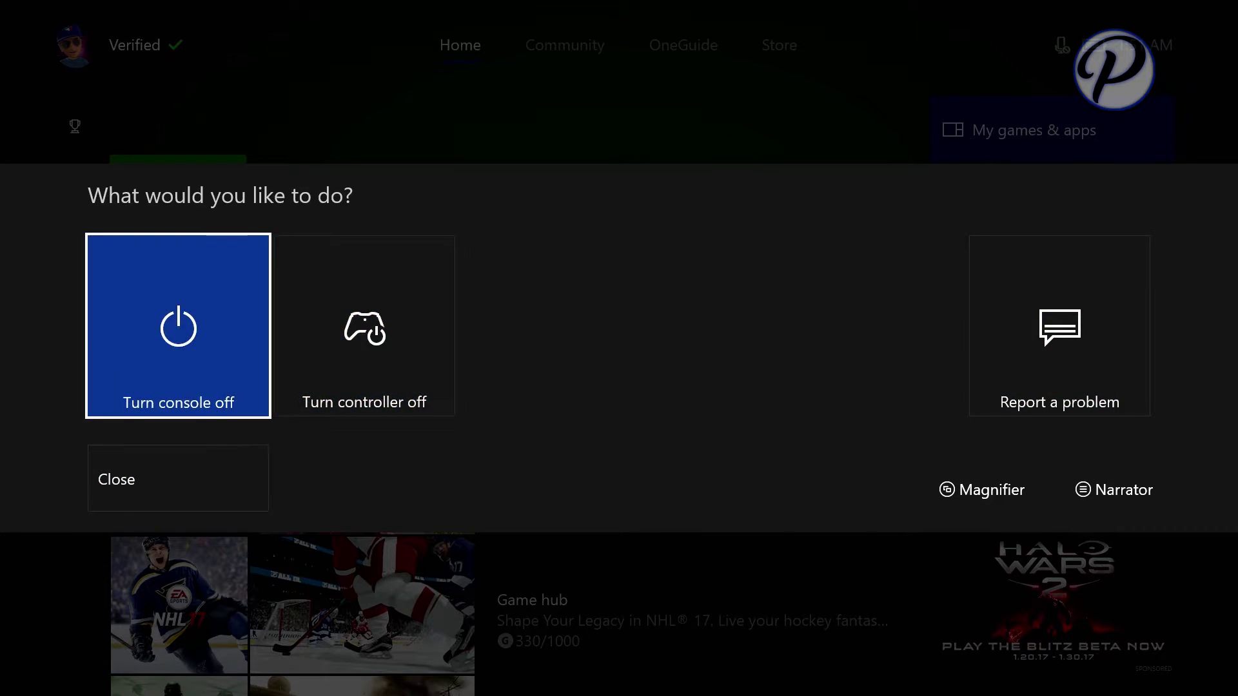
key(Right)
key(Right)
key(Left)
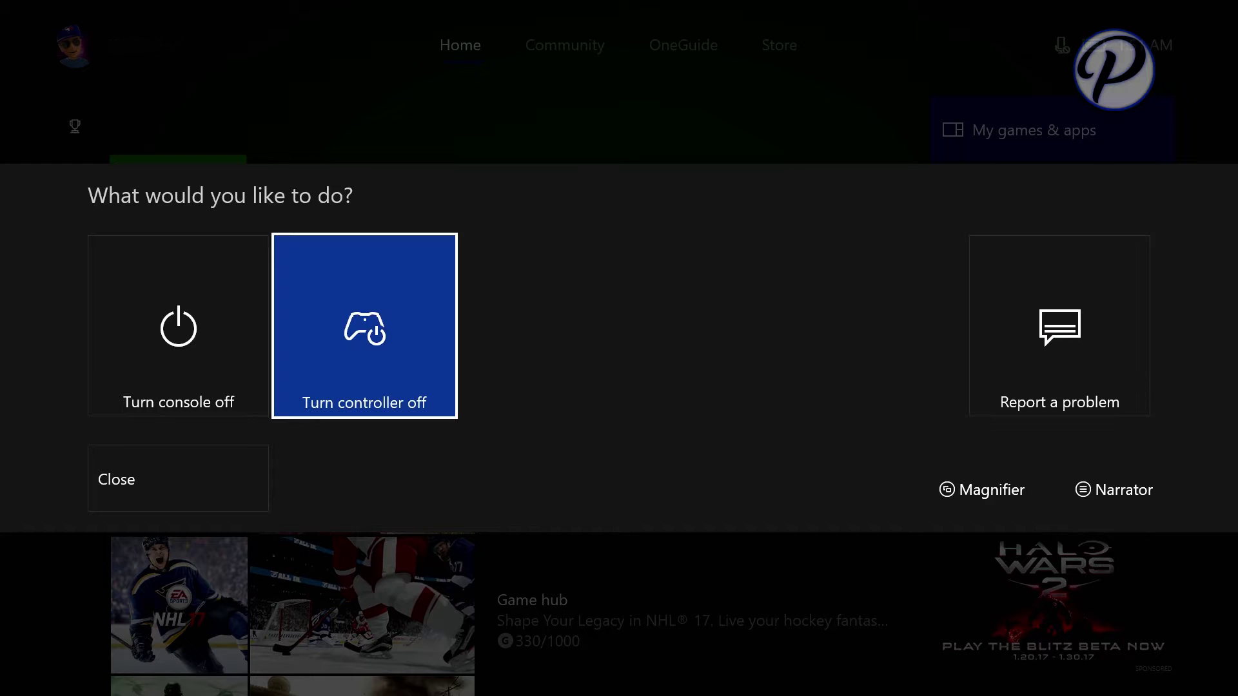
key(Right)
key(Return)
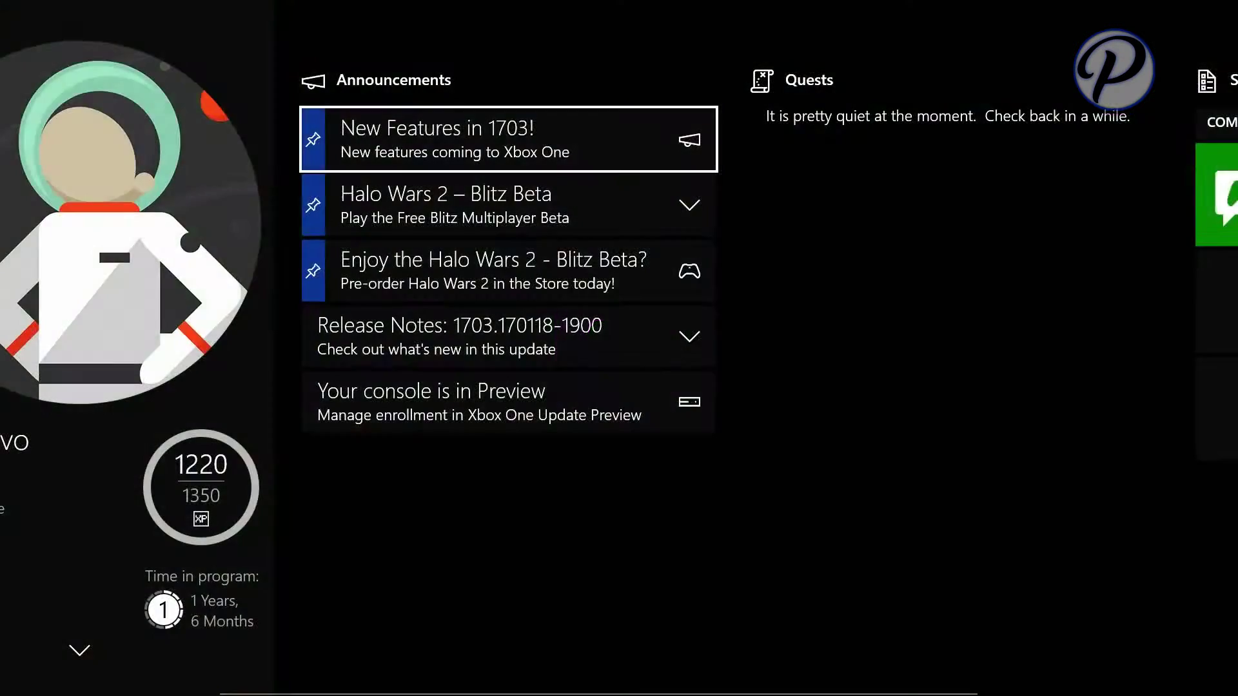
- Look through the Known issues list and start adding a new problem
key(Down)
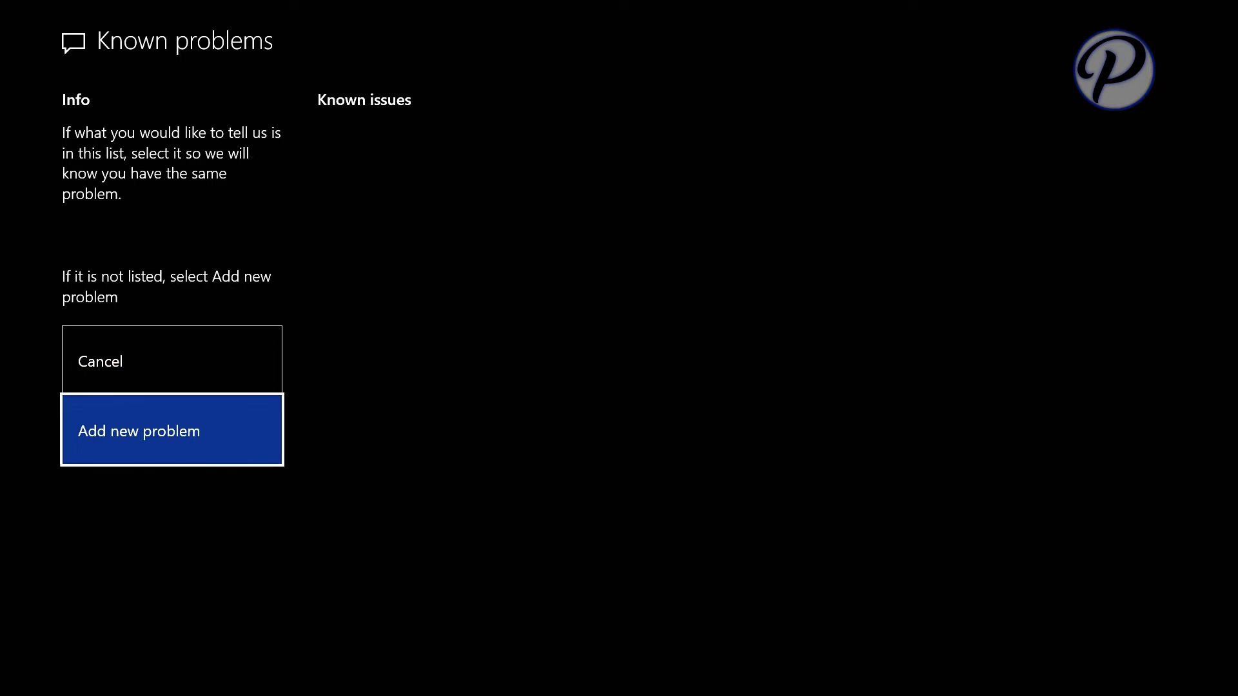
key(Right)
key(Up)
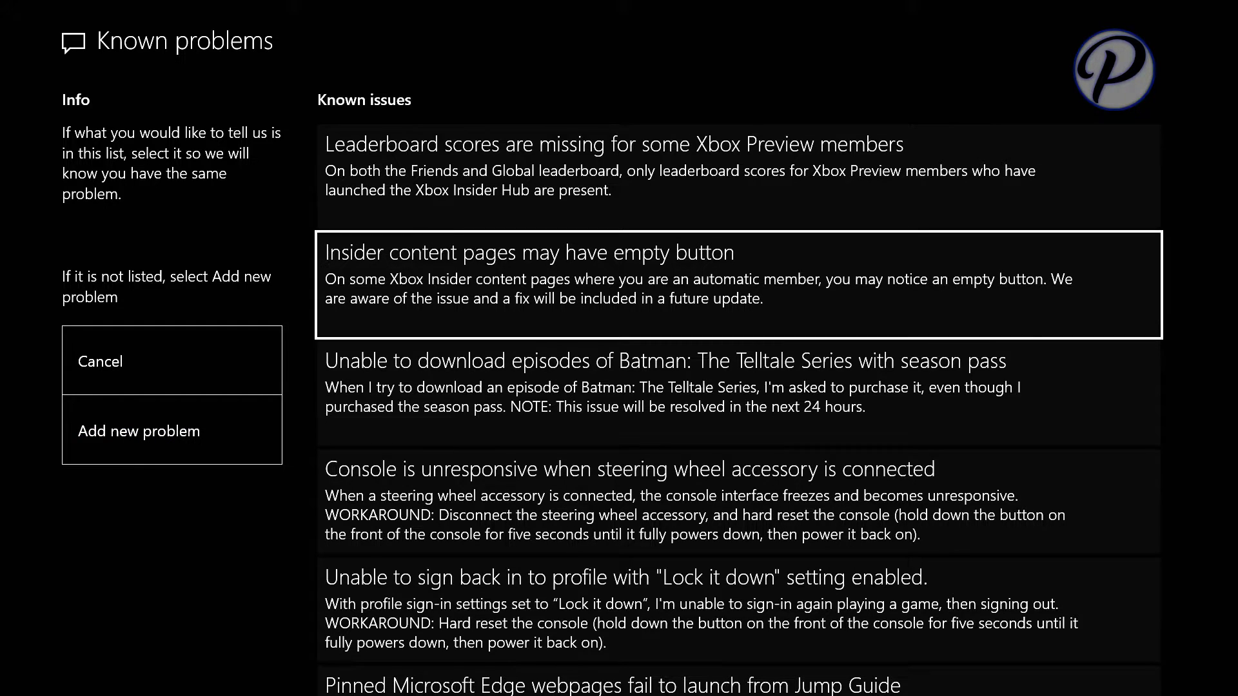
key(Down)
key(Down)
key(Down)
key(Down)
key(Down)
key(Down)
key(Down)
key(Down)
key(Down)
key(Down)
key(Down)
key(Down)
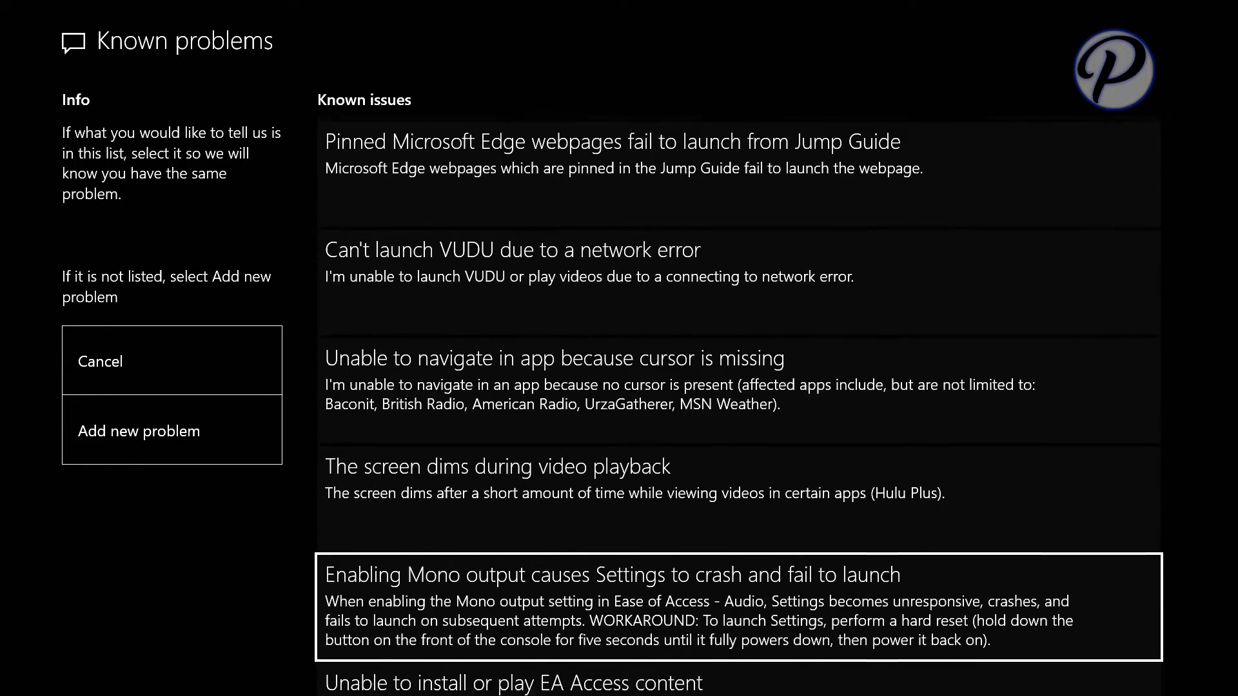
key(Up)
key(Up)
key(Up)
key(Up)
key(Up)
key(Up)
key(Up)
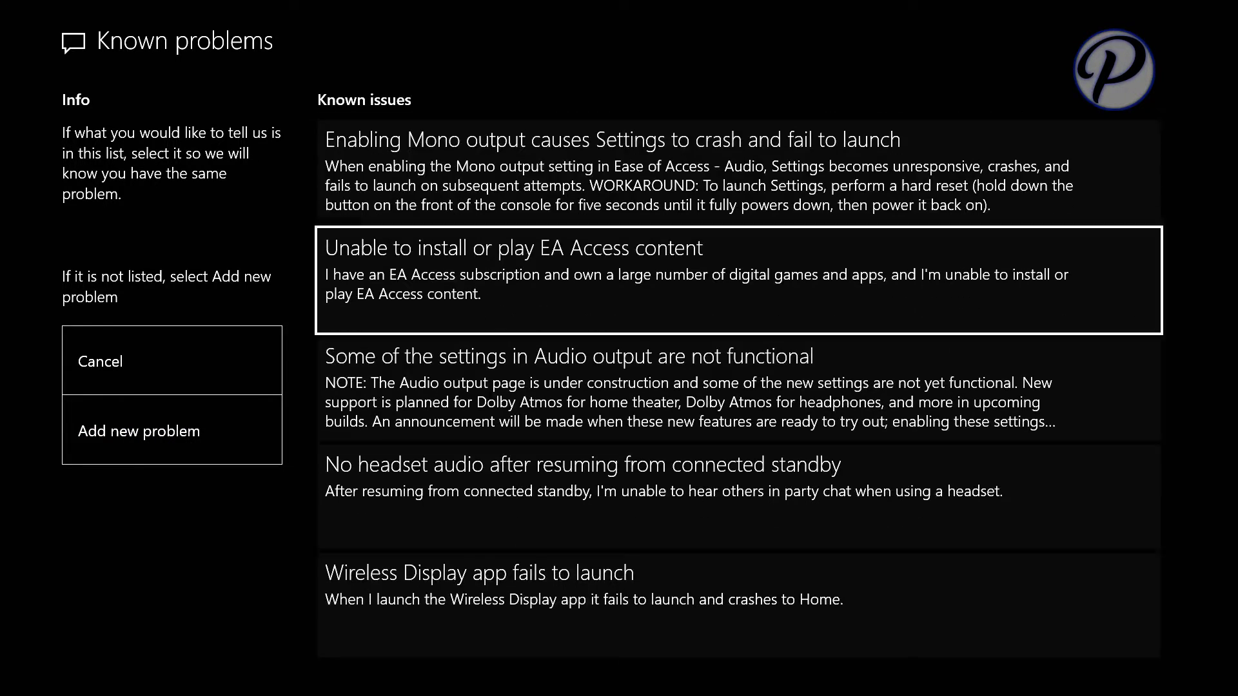
key(Down)
key(Down)
key(Down)
key(Down)
key(Down)
key(Down)
key(Down)
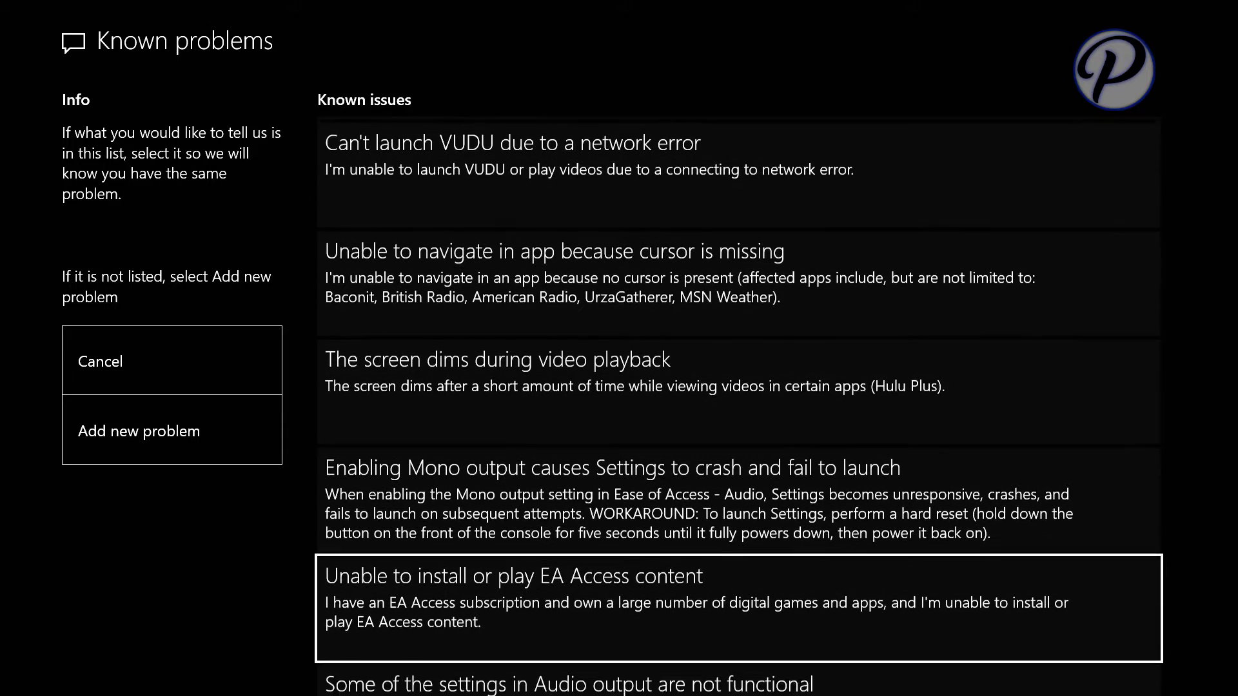
key(Up)
key(Up)
key(Up)
key(Up)
key(Up)
key(Up)
key(Up)
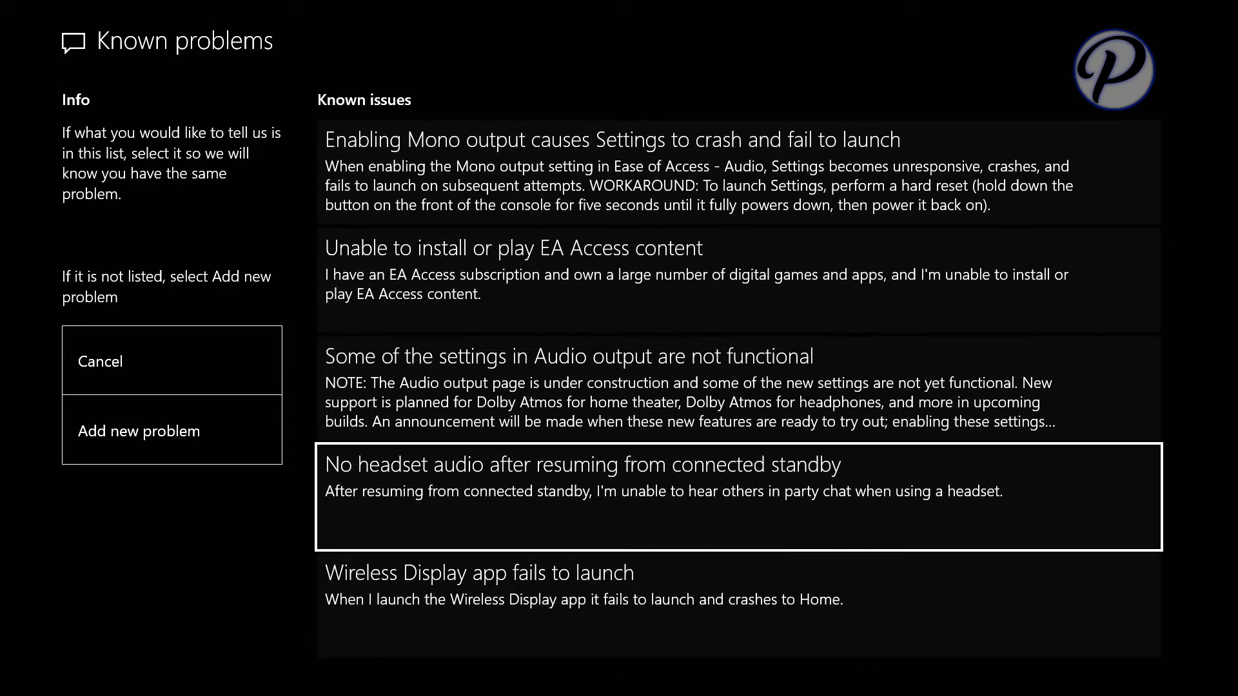
key(Up)
key(Up)
key(Up)
key(Up)
key(Up)
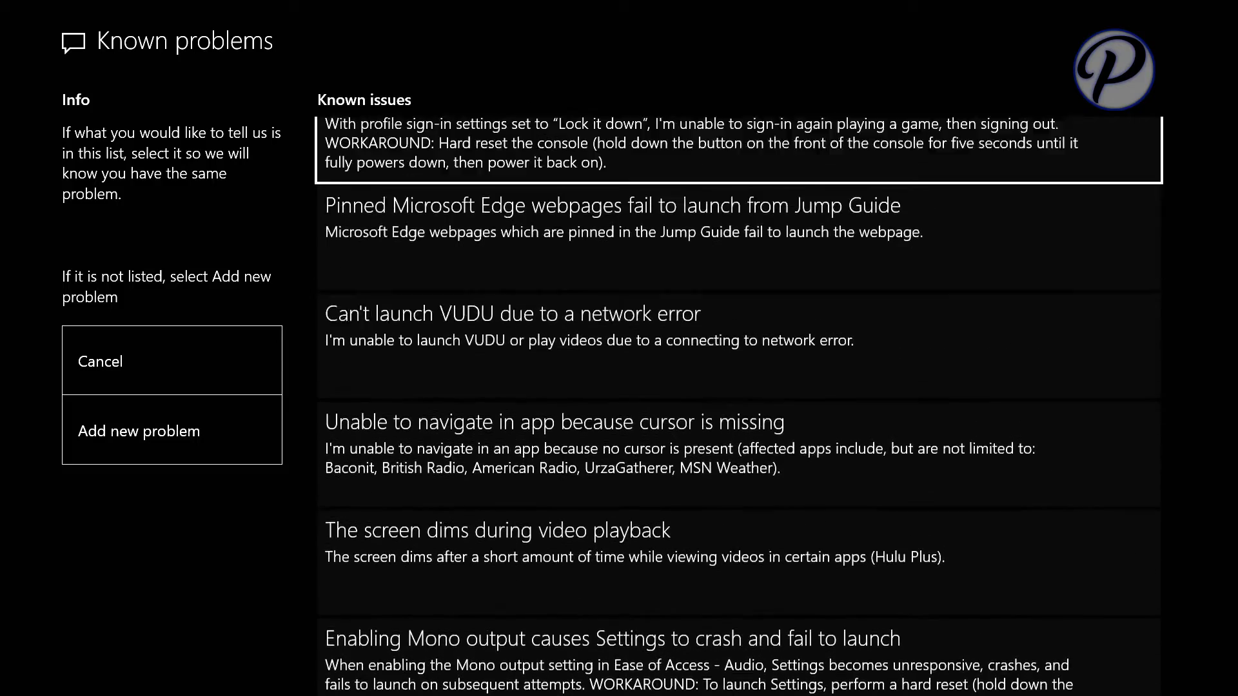
key(Up)
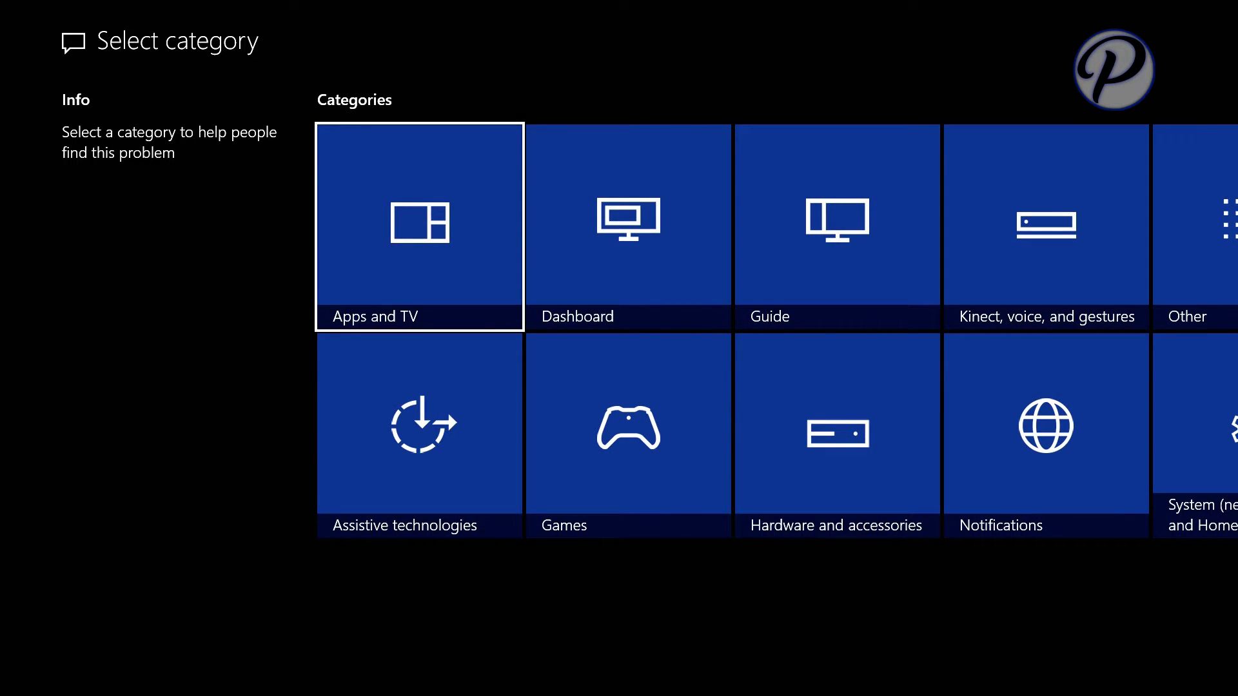
- Browse the categories available for the new problem report in both rows
key(Right)
key(Right)
key(Right)
key(Right)
key(Right)
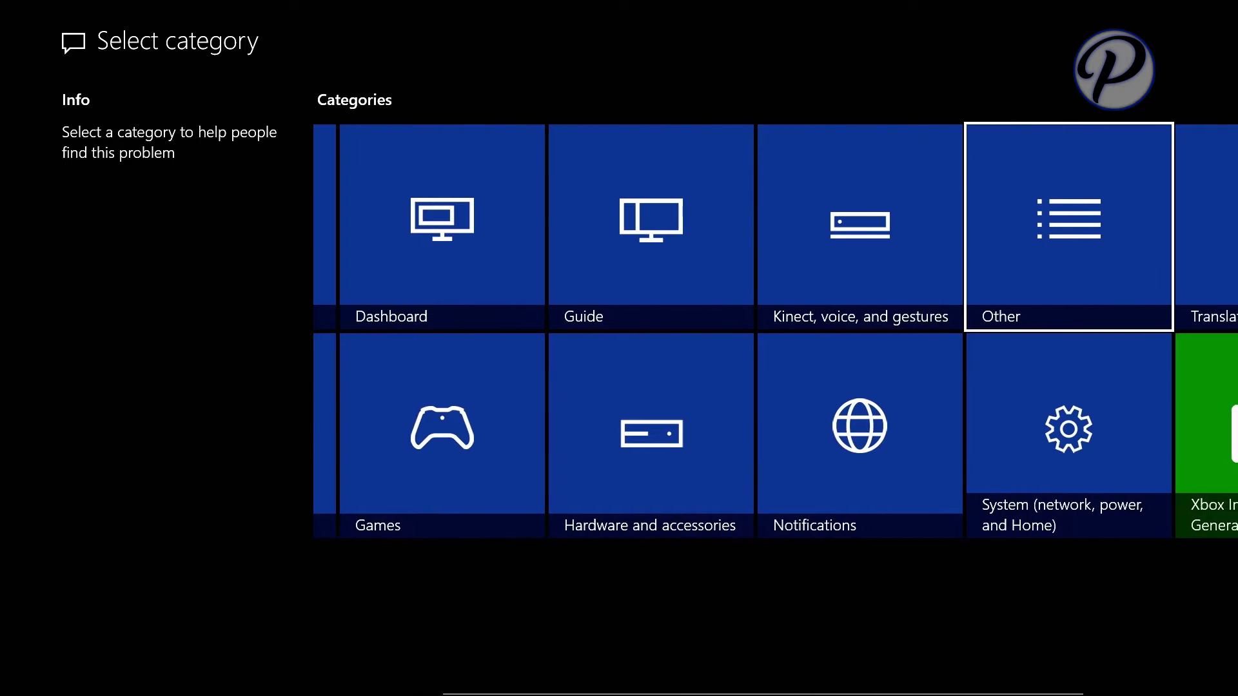
key(Down)
key(Left)
key(Left)
key(Left)
key(Left)
key(Left)
key(Left)
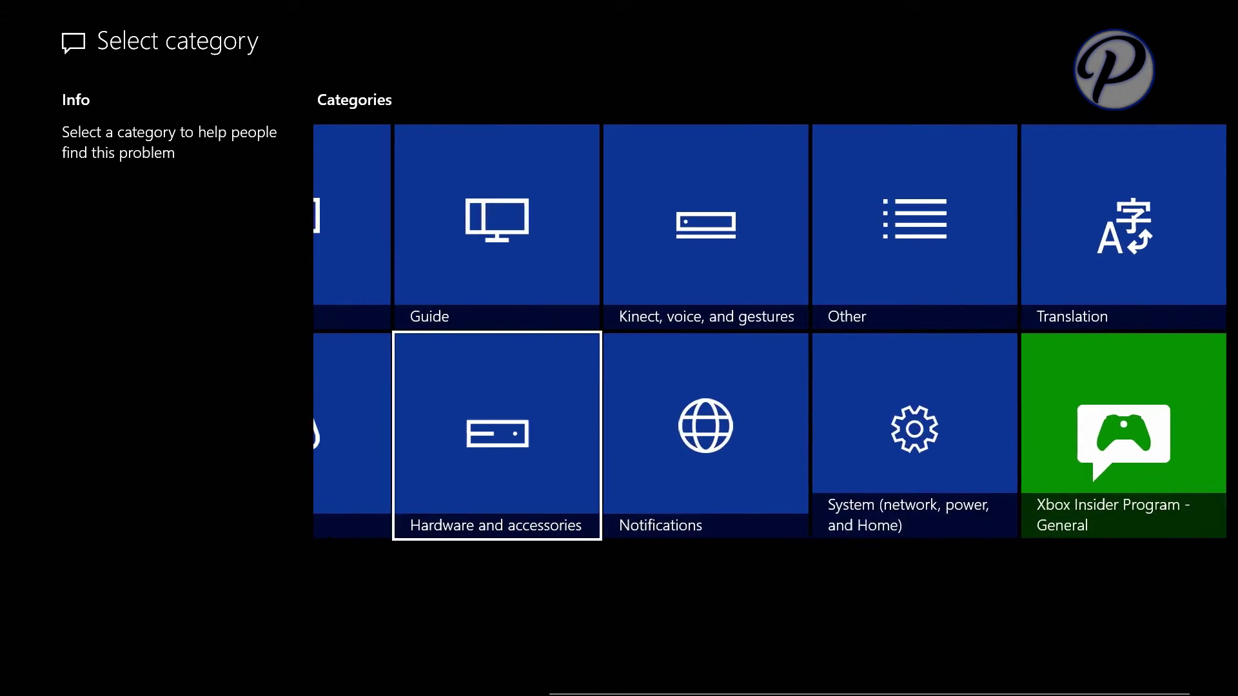
- Examine the remaining problem categories, from Guide and Notifications through Other, System, Translation, and Xbox Insider Program - General
key(Up)
key(Down)
key(Right)
key(Right)
key(Right)
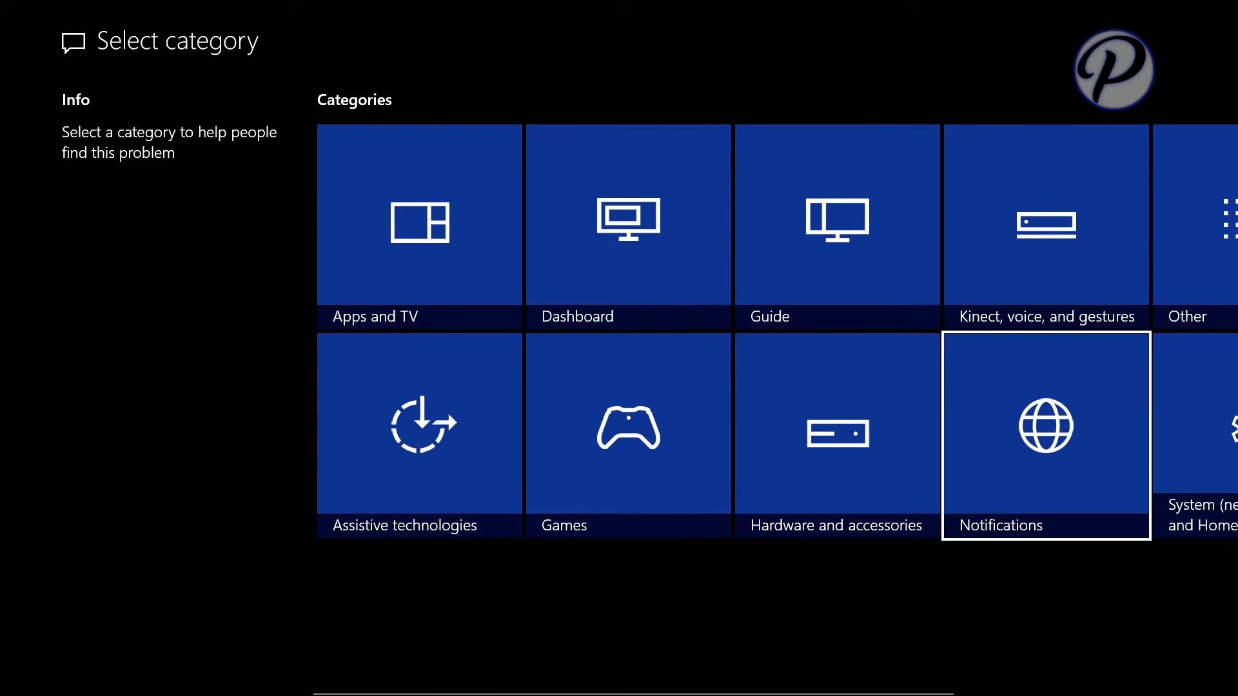
key(Right)
key(Right)
key(Up)
key(Down)
key(Left)
key(Up)
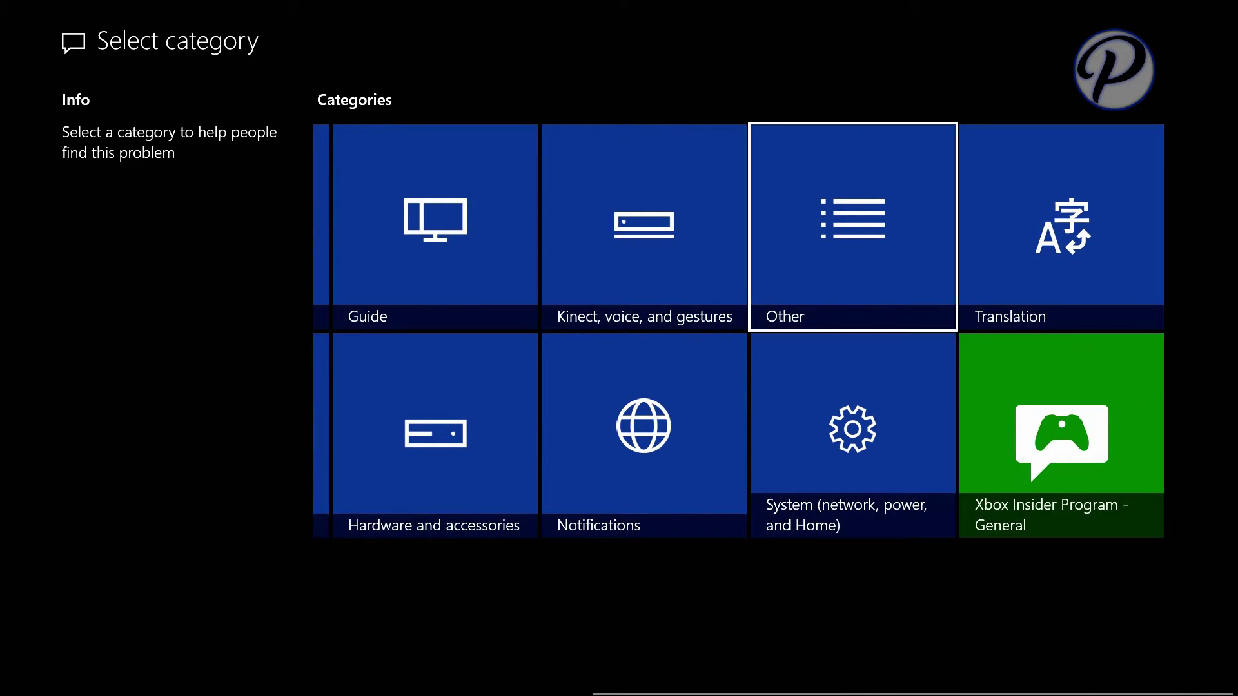
key(Left)
key(Left)
key(Right)
key(Right)
key(Left)
key(Right)
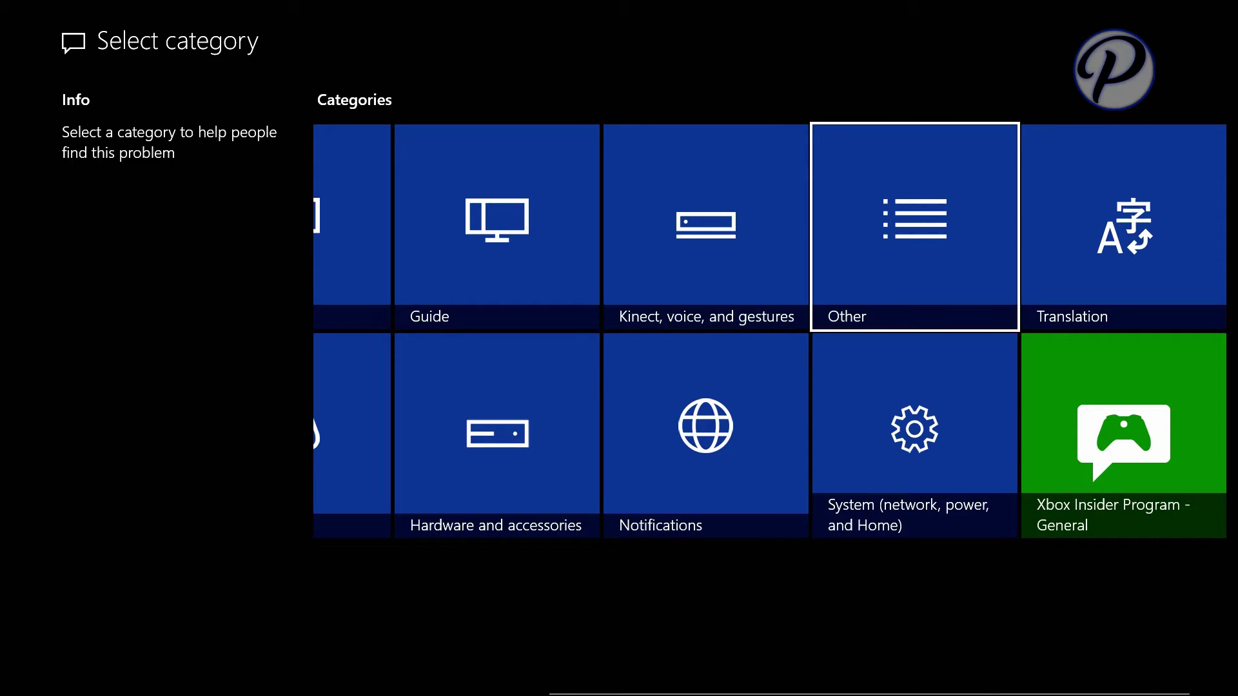
- Back out of the category selection and cancel reporting a problem from the Known problems page
key(Left)
key(Left)
key(Left)
key(Return)
key(Down)
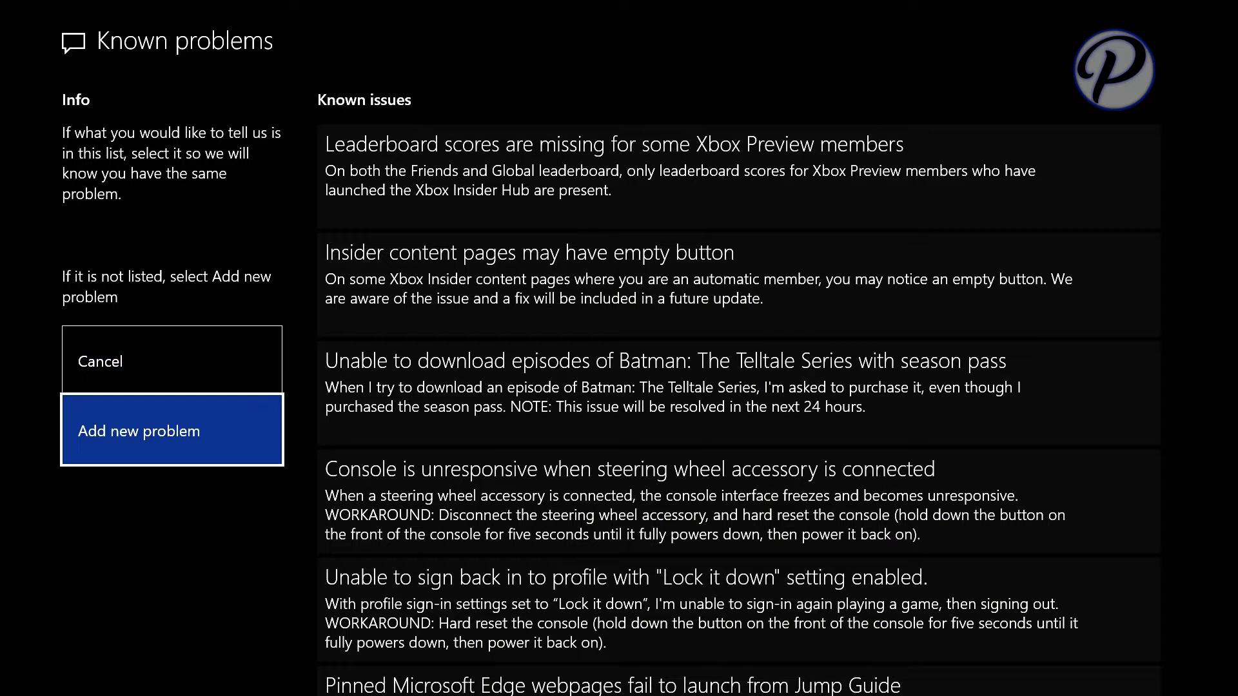
key(Up)
key(Return)
- Leave the hub for Home and quit the Xbox Insider Hub app
key(Down)
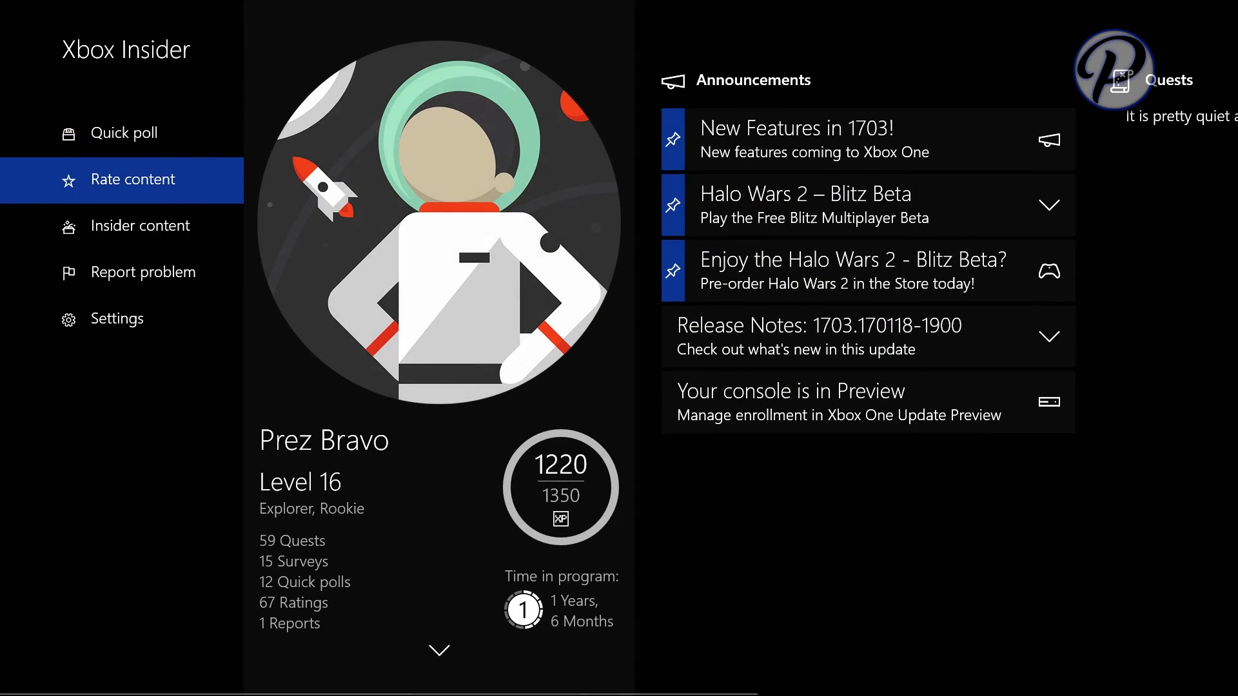
key(Up)
key(Escape)
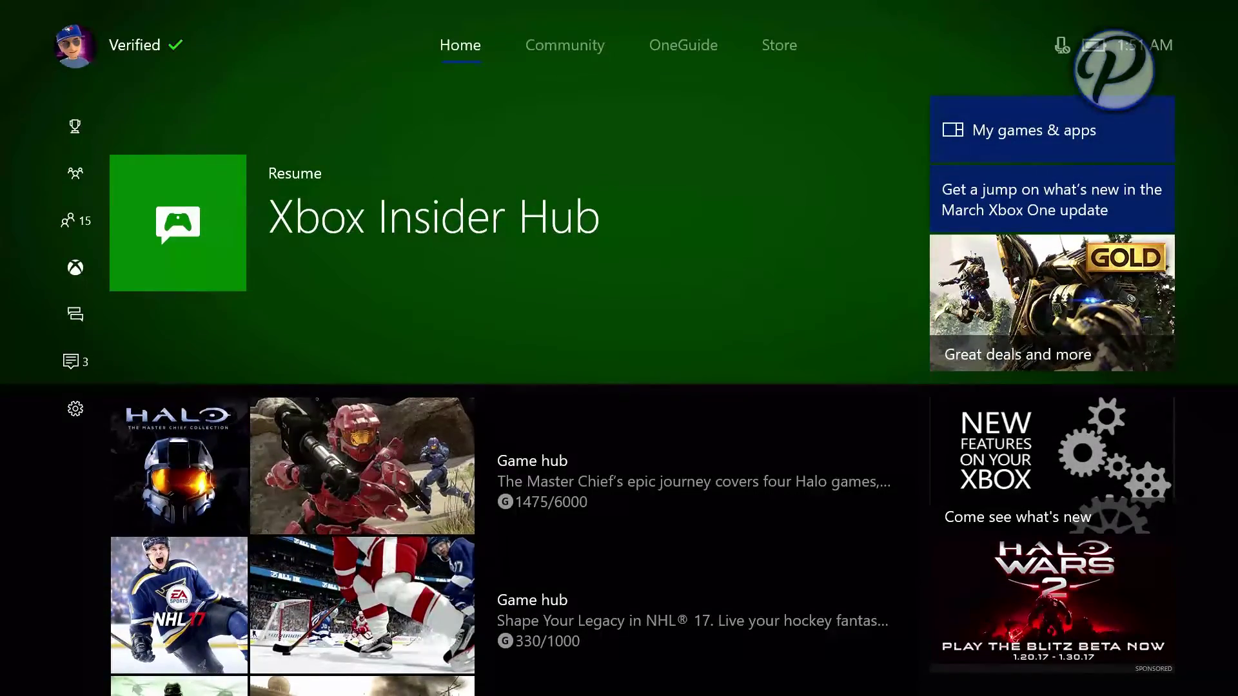
key(Menu)
key(Down)
key(Down)
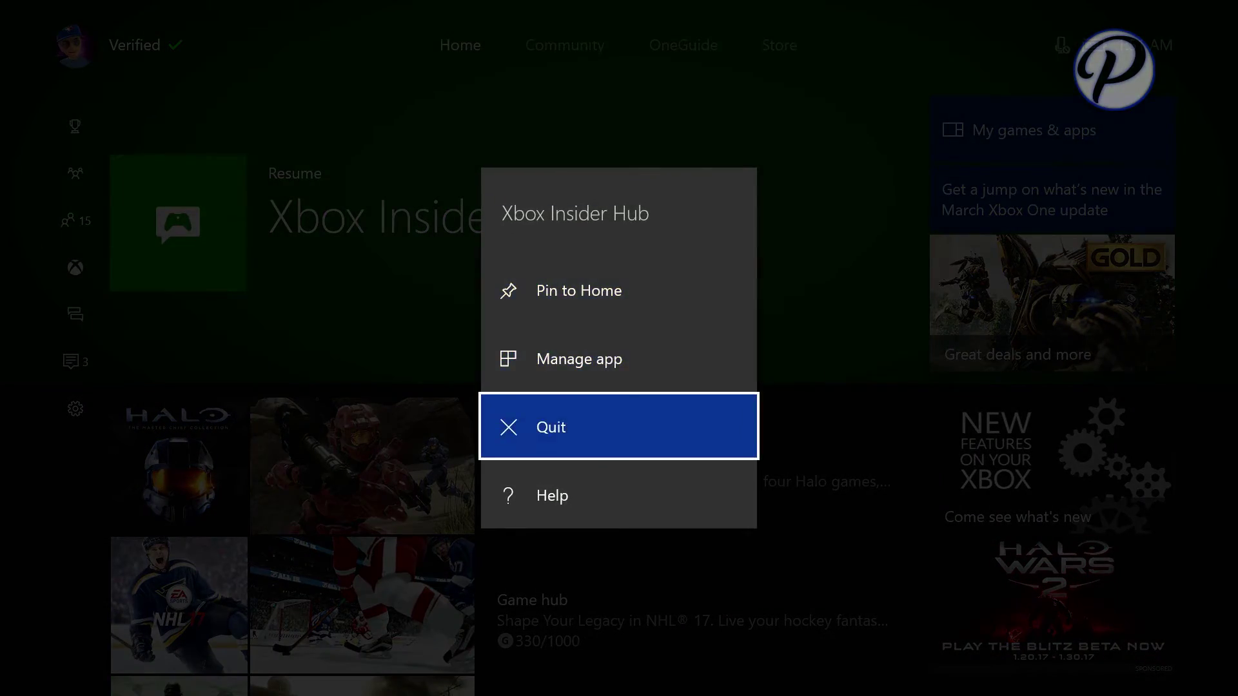
key(Return)
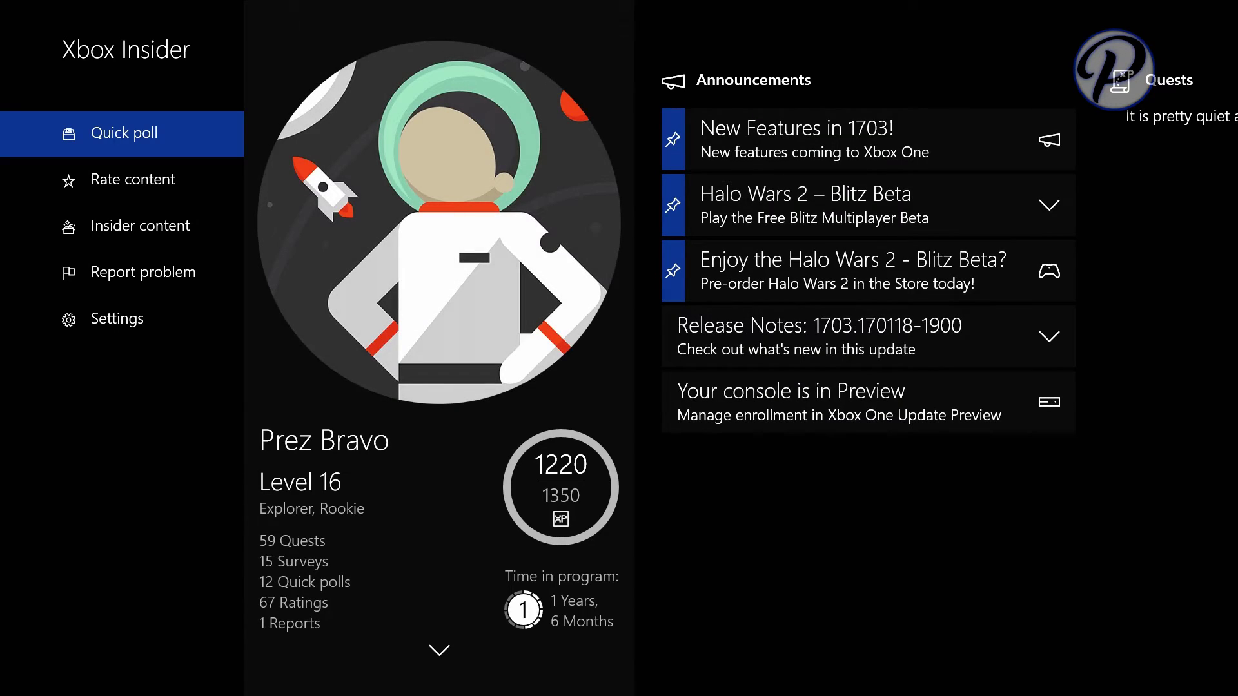
- Go to the profile card in the Xbox Insider Hub and expand the Friends leaderboard beneath it
key(Right)
key(Down)
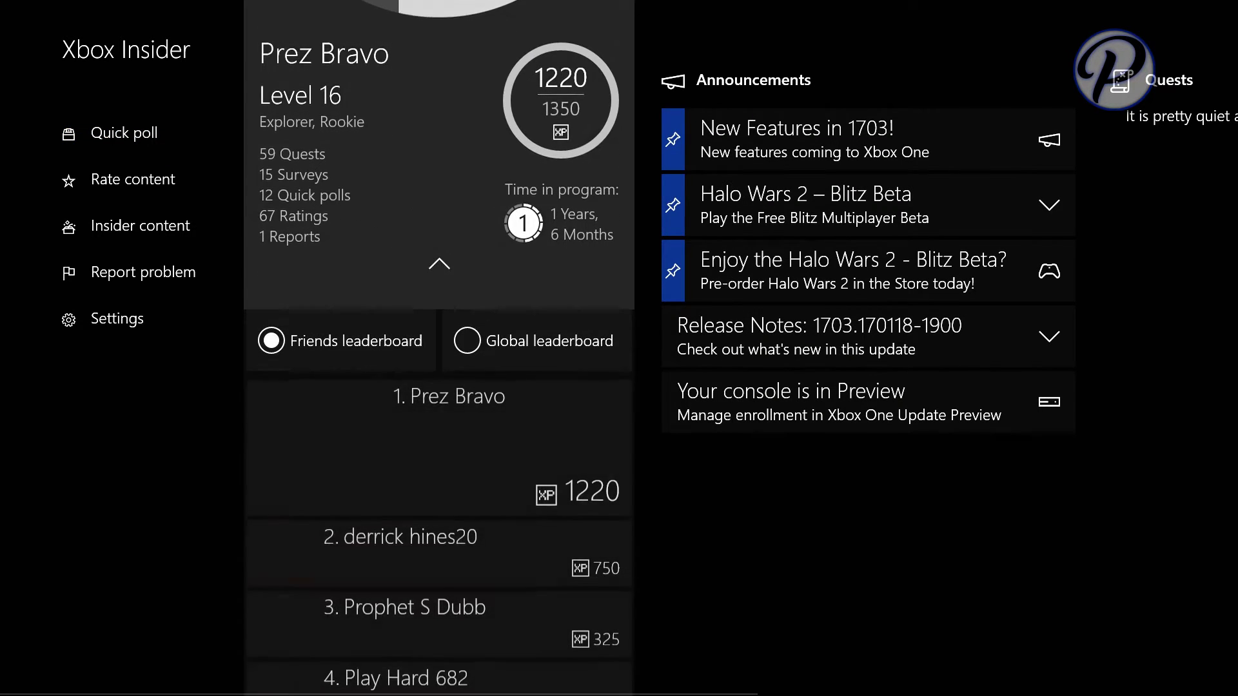
key(Down)
key(Down)
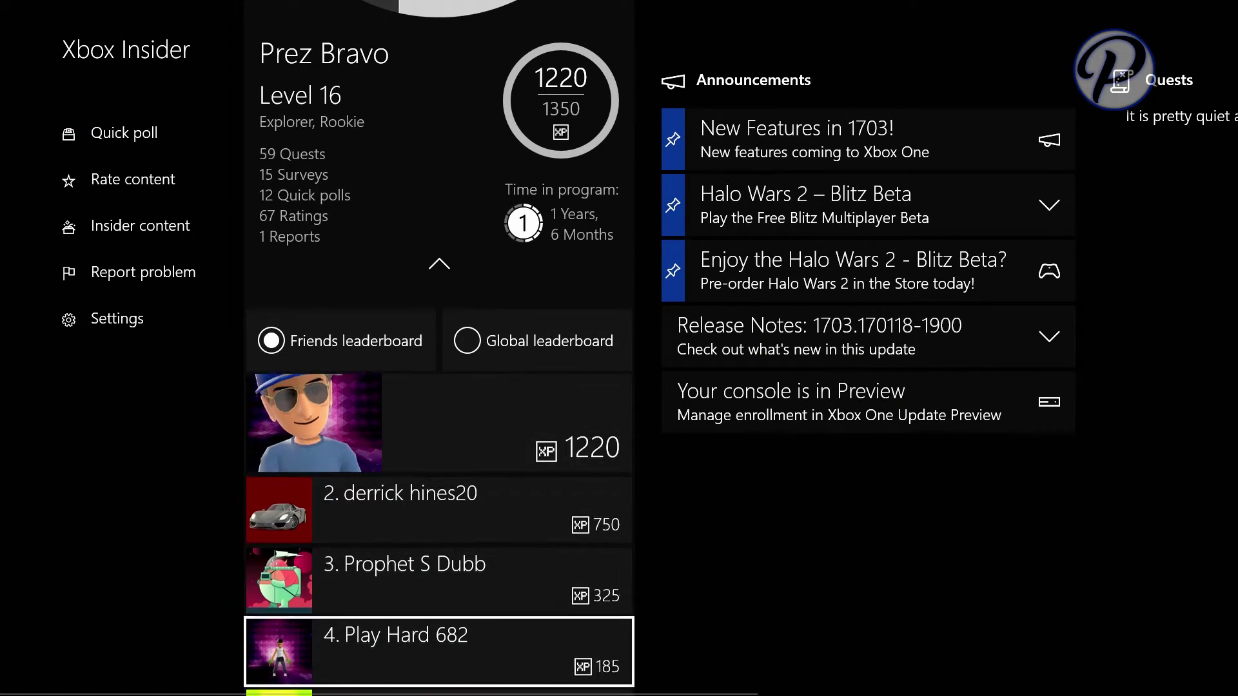
- Examine the ranked players and their XP in the Friends leaderboard, ending at the leaderboard selector
key(Up)
key(Up)
key(Up)
key(Down)
key(Down)
key(Down)
key(Down)
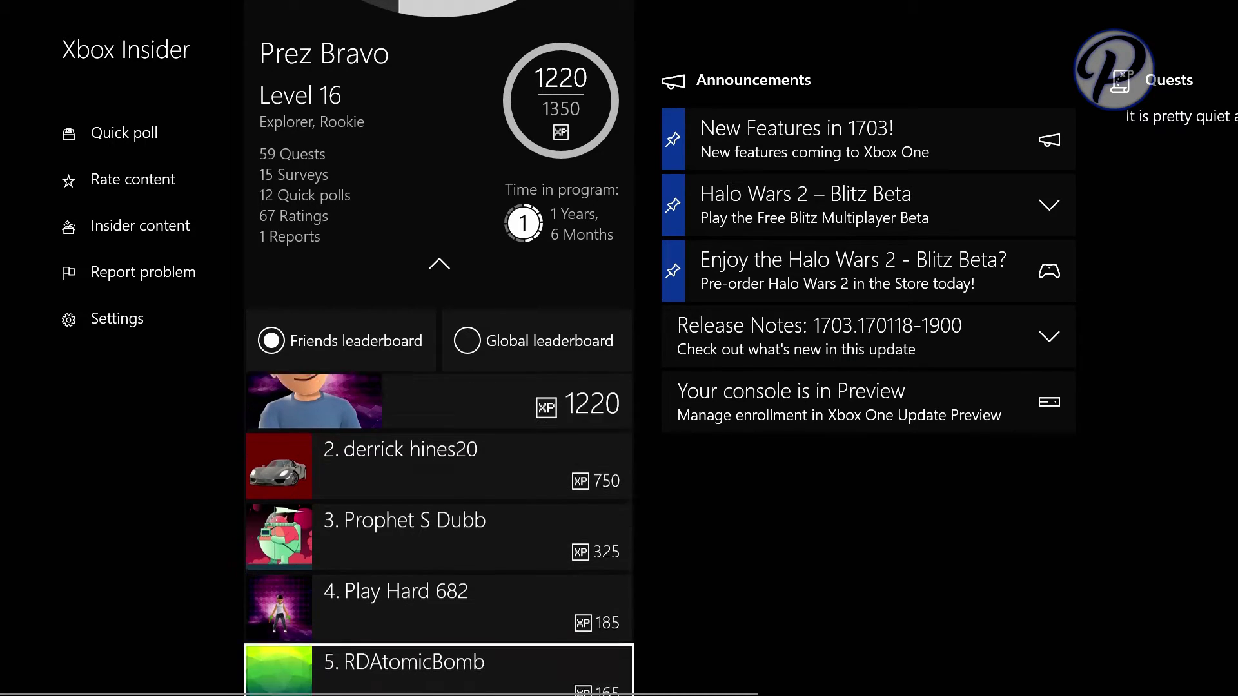
key(Up)
key(Up)
key(Up)
key(Down)
key(Down)
key(Down)
key(Down)
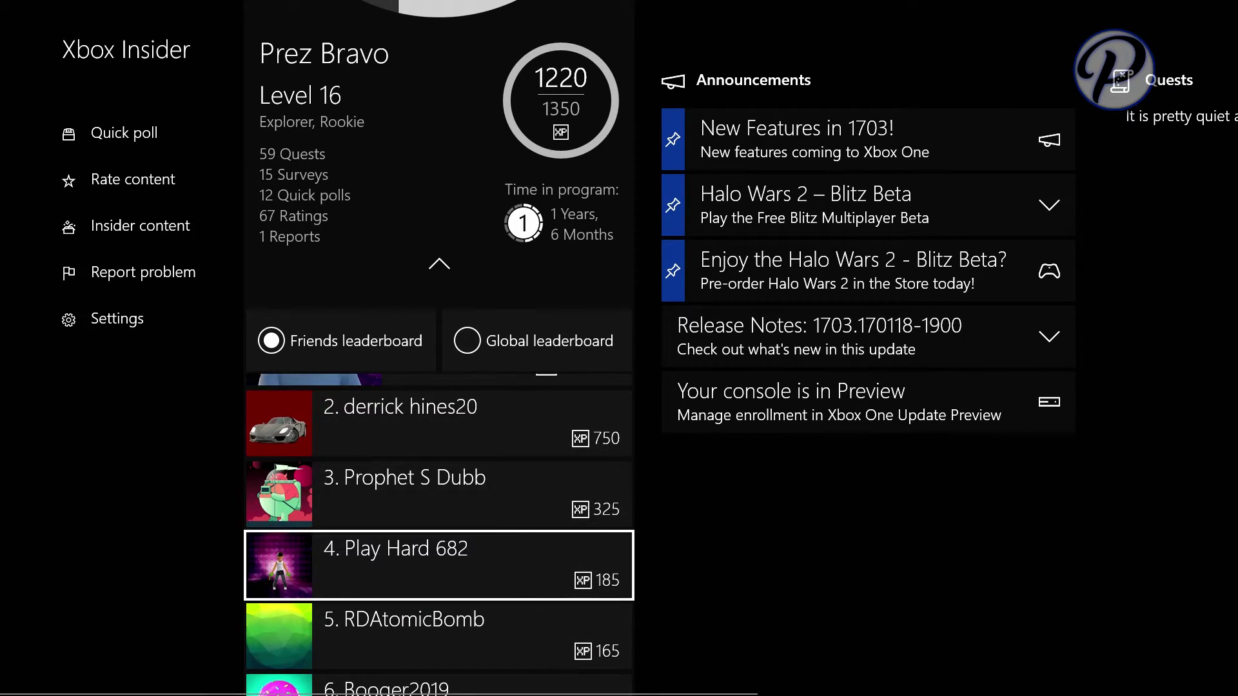
key(Down)
key(Down)
key(Down)
key(Down)
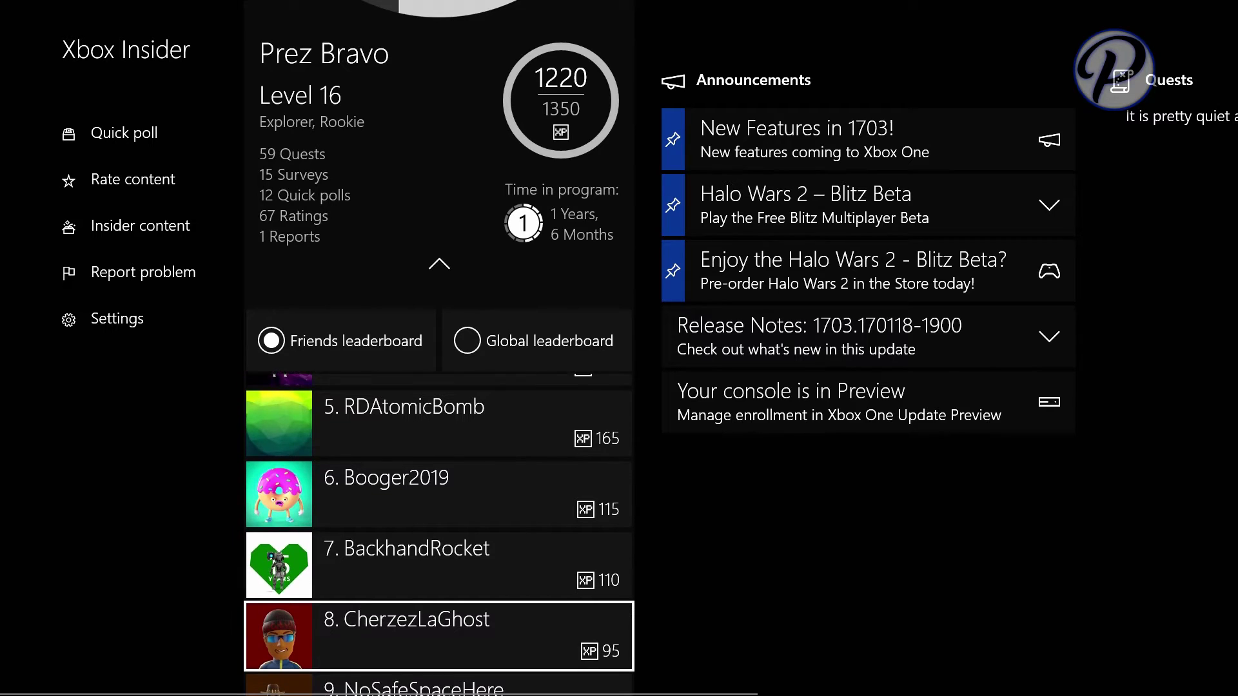
key(Up)
key(Up)
key(Up)
key(Up)
key(Up)
key(Up)
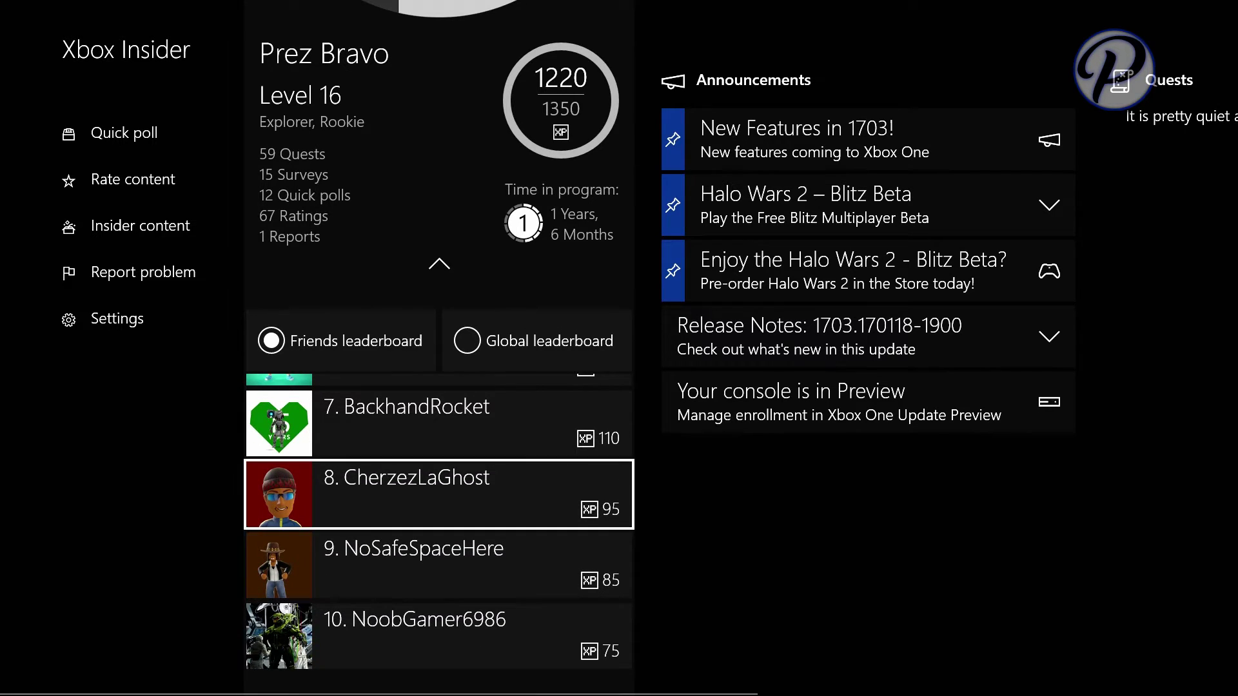
key(Up)
key(Up)
key(Up)
key(Up)
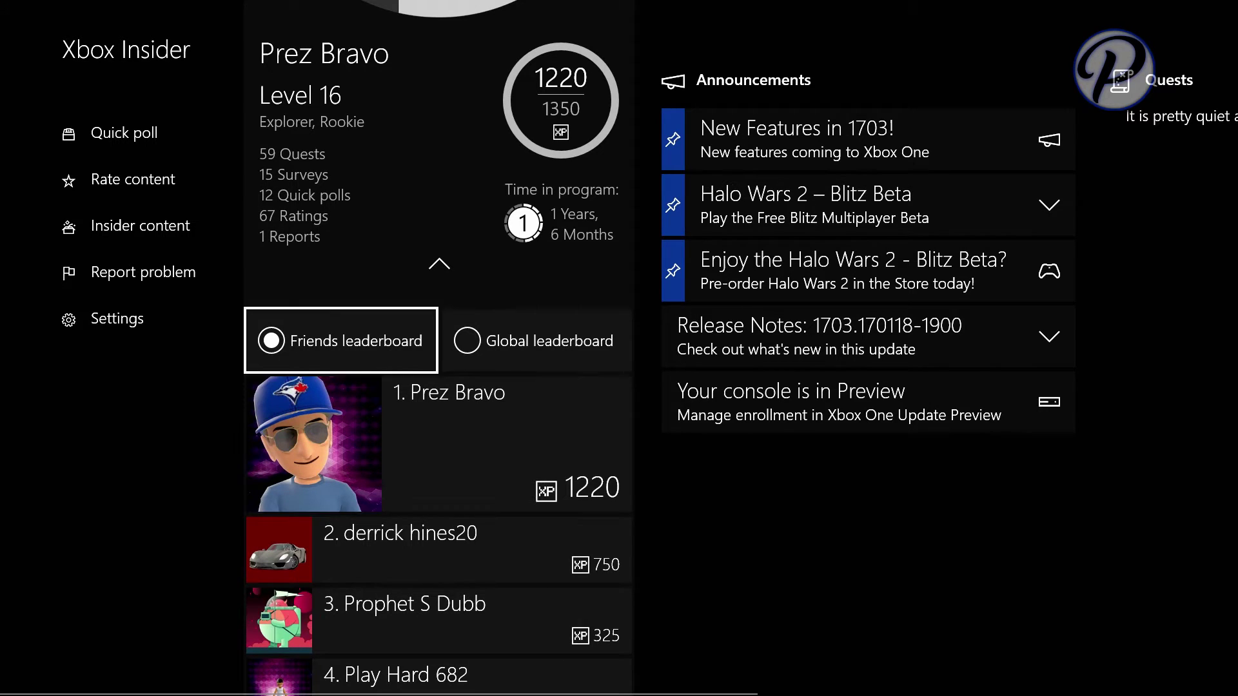
- Review the Friends leaderboard again down to tenth place and return to the leaderboard selector
key(Down)
key(Down)
key(Down)
key(Down)
key(Down)
key(Down)
key(Down)
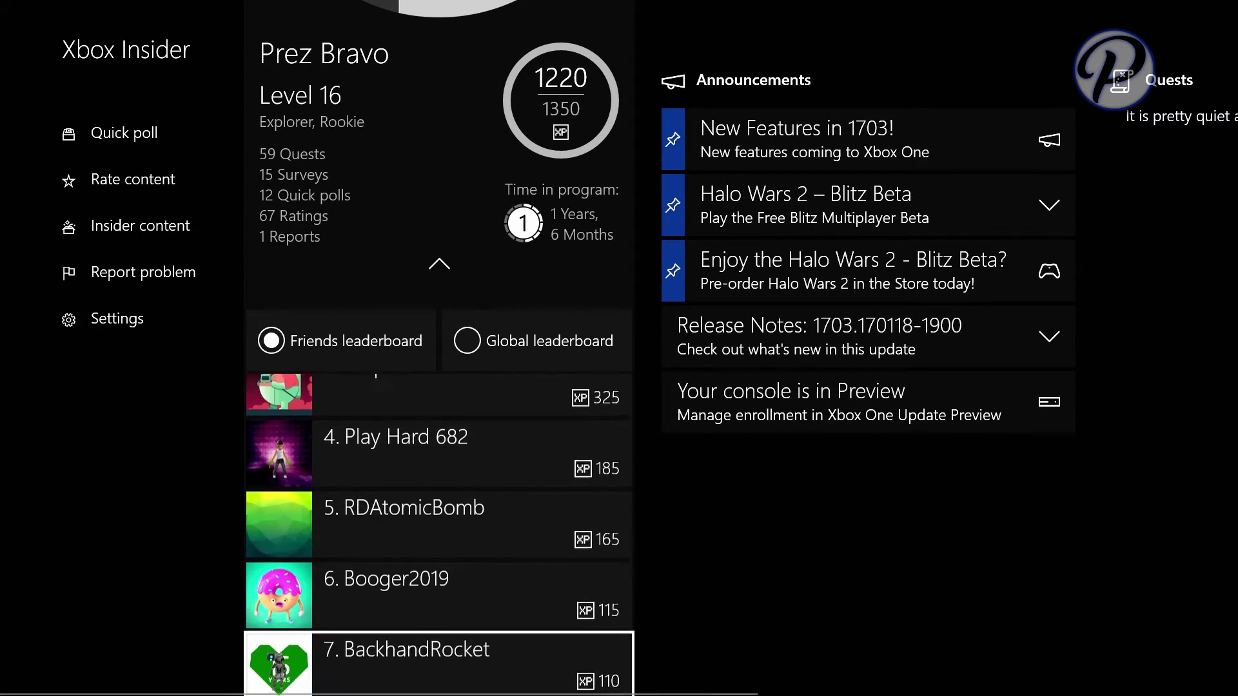
key(Up)
key(Up)
key(Down)
key(Down)
key(Down)
key(Down)
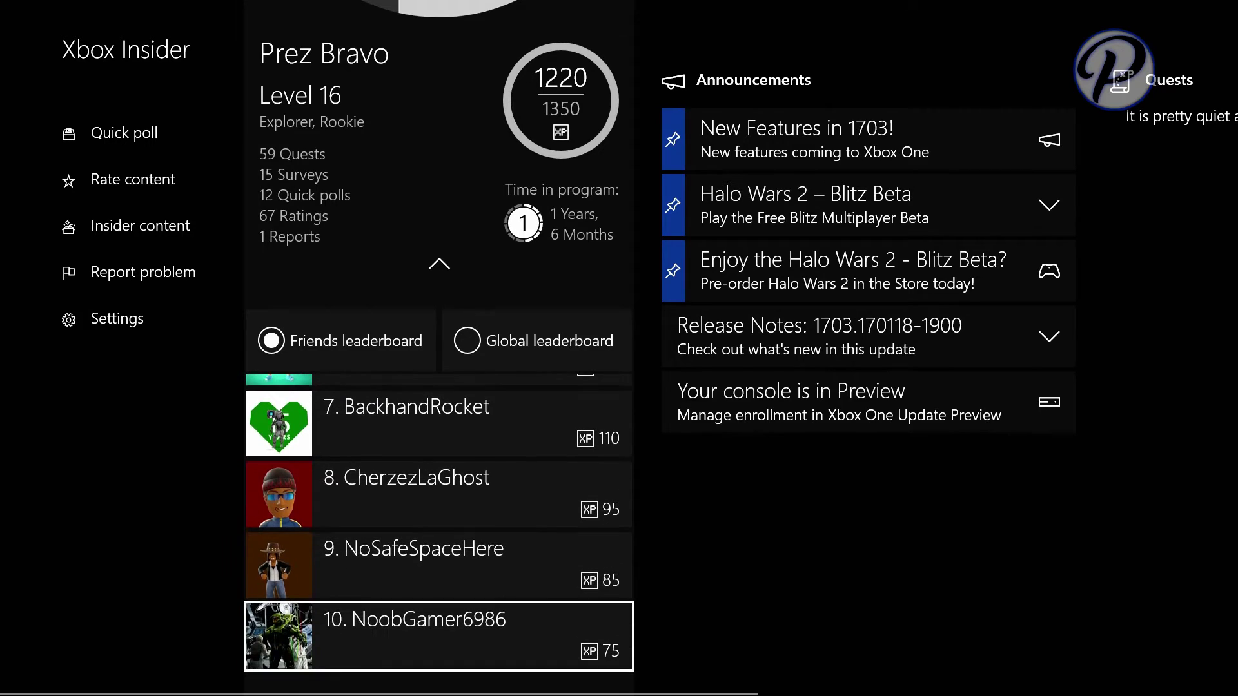
key(Up)
key(Up)
key(Up)
key(Up)
key(Up)
key(Up)
key(Up)
key(Up)
key(Up)
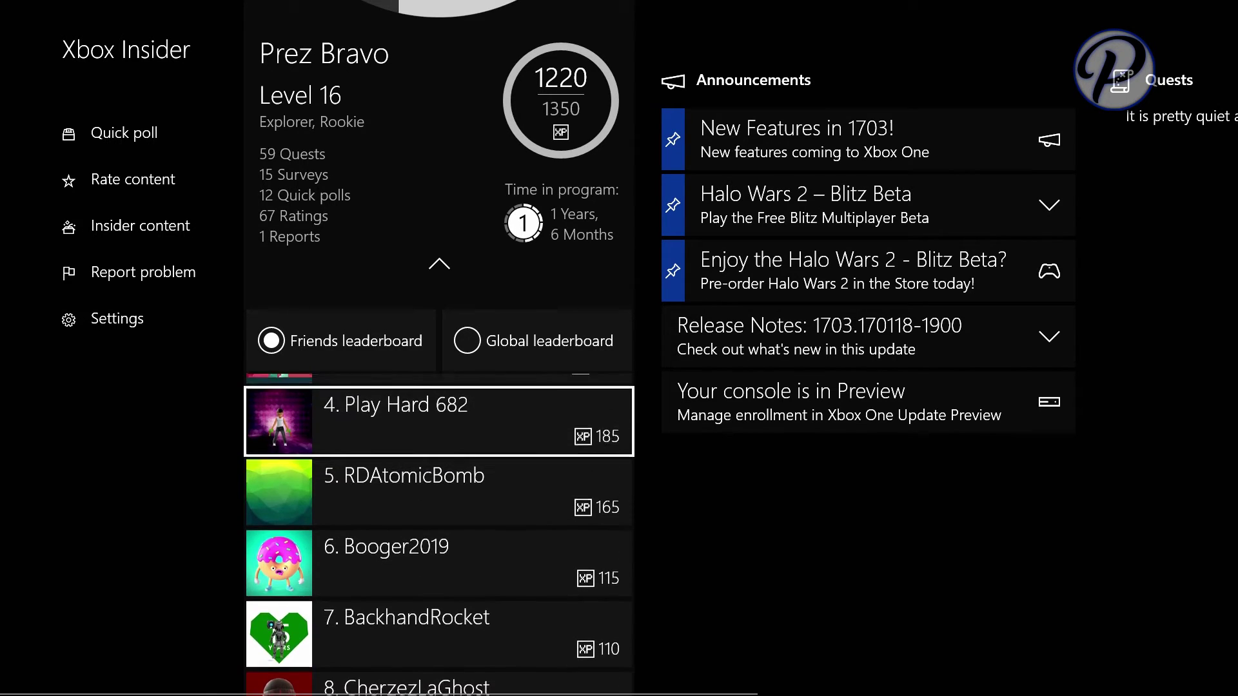
key(Up)
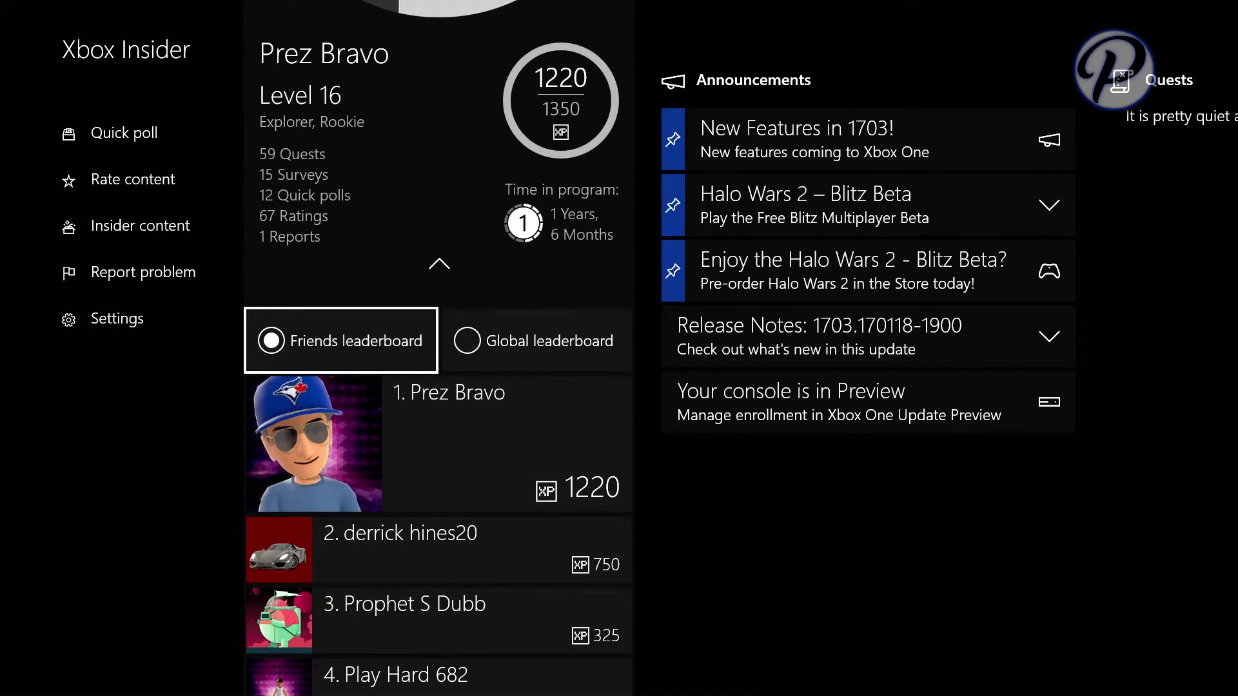
- Switch to the Global leaderboard and look at its highest-ranked entries
key(Right)
key(Return)
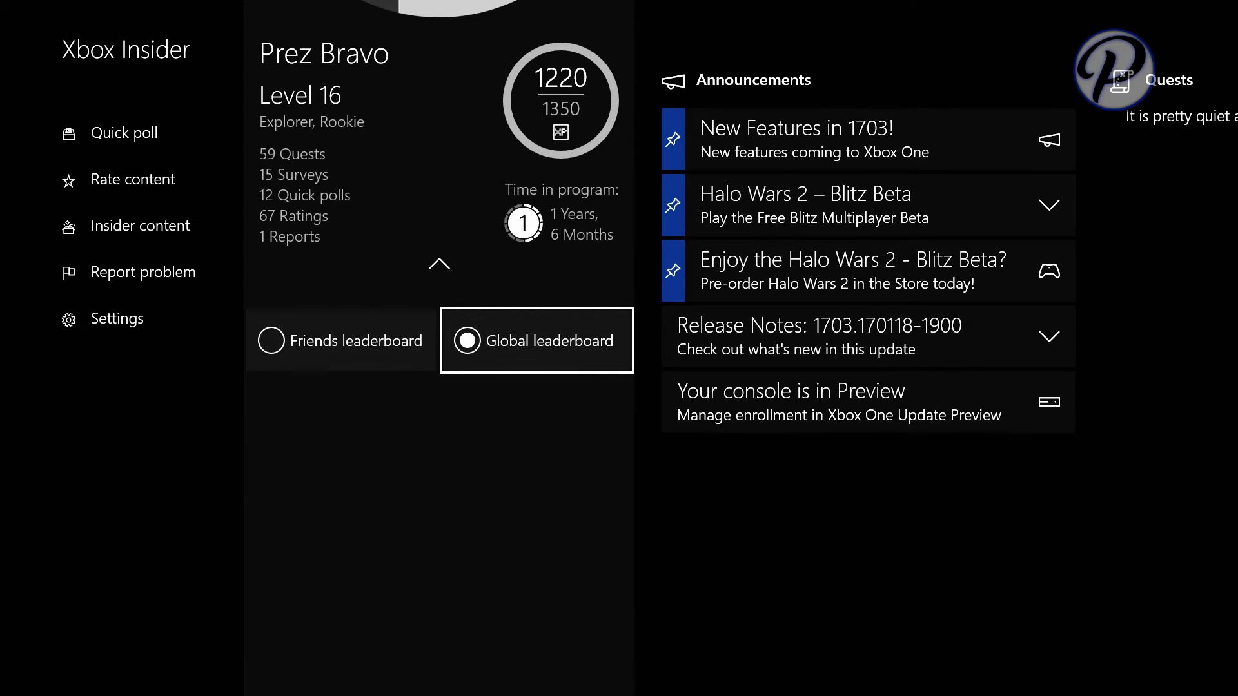
key(Down)
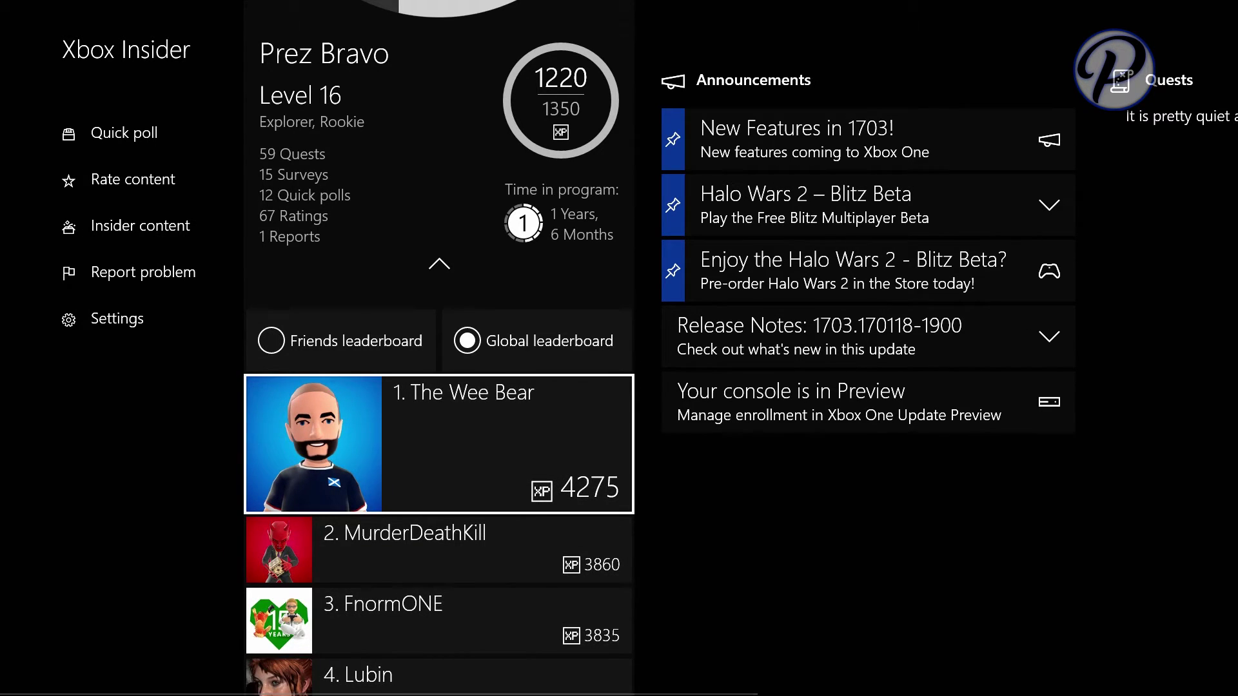
key(Down)
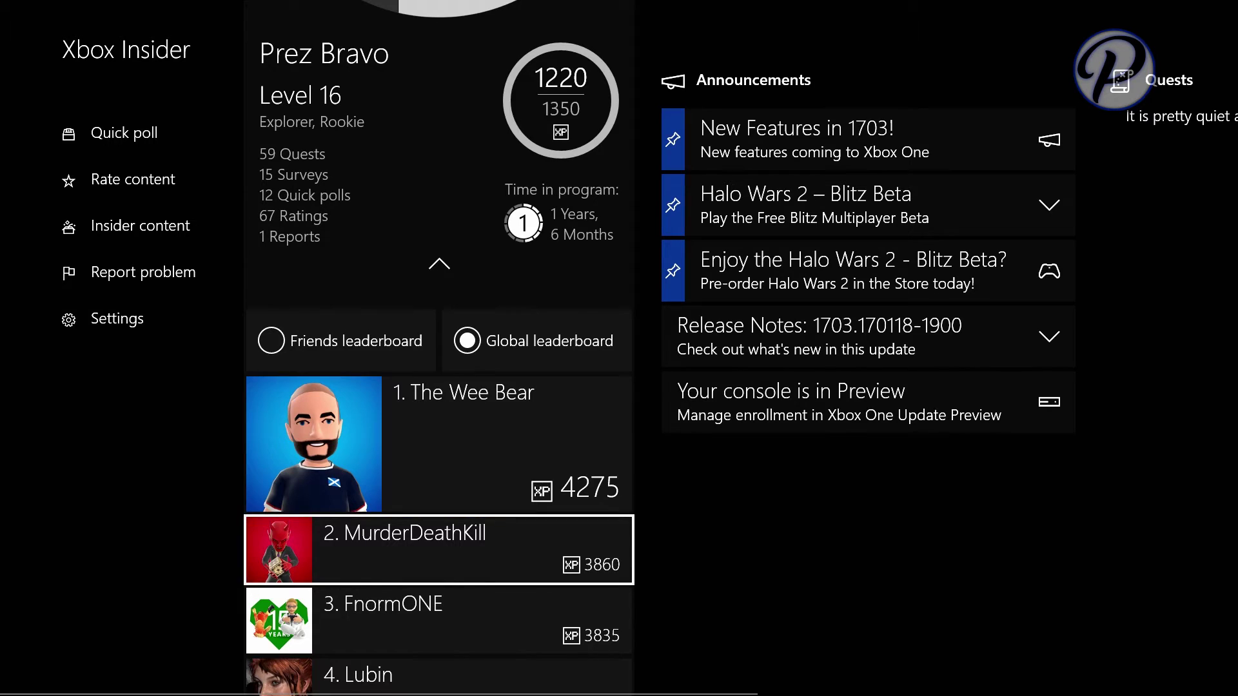
- Bring up the first-ranked global player's card and go through its options to See full profile
key(Up)
key(Return)
key(Down)
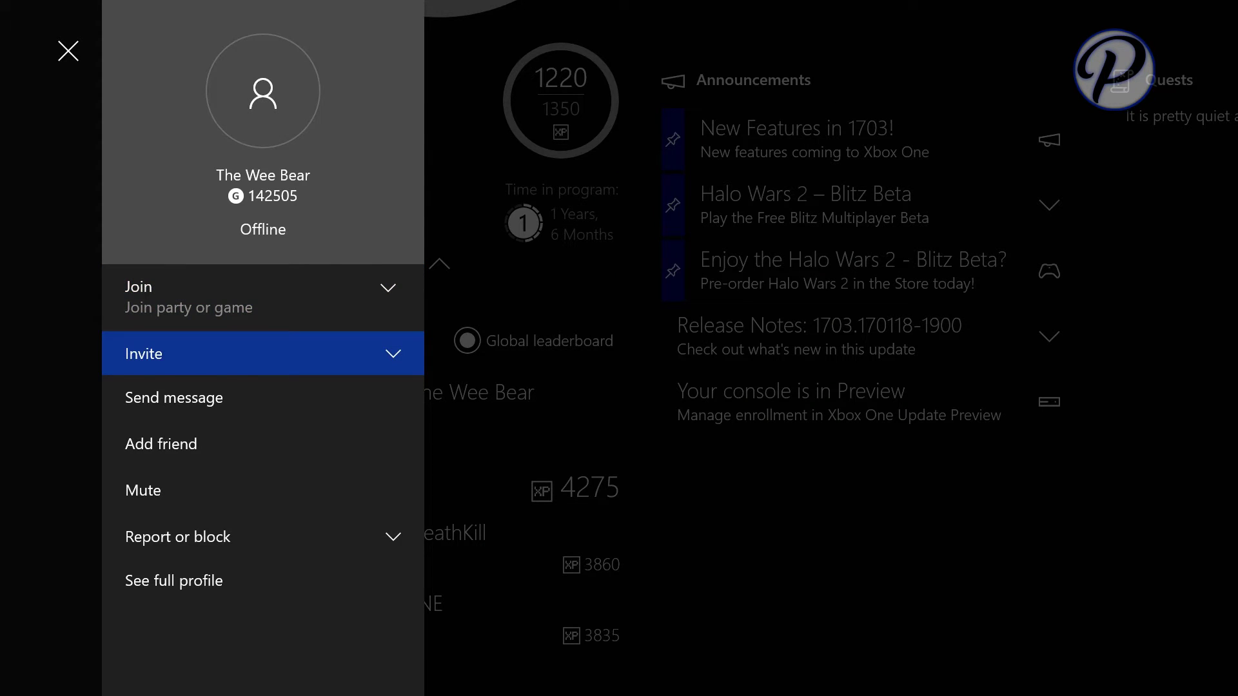
key(Up)
key(Down)
key(Down)
key(Down)
key(Down)
key(Down)
key(Down)
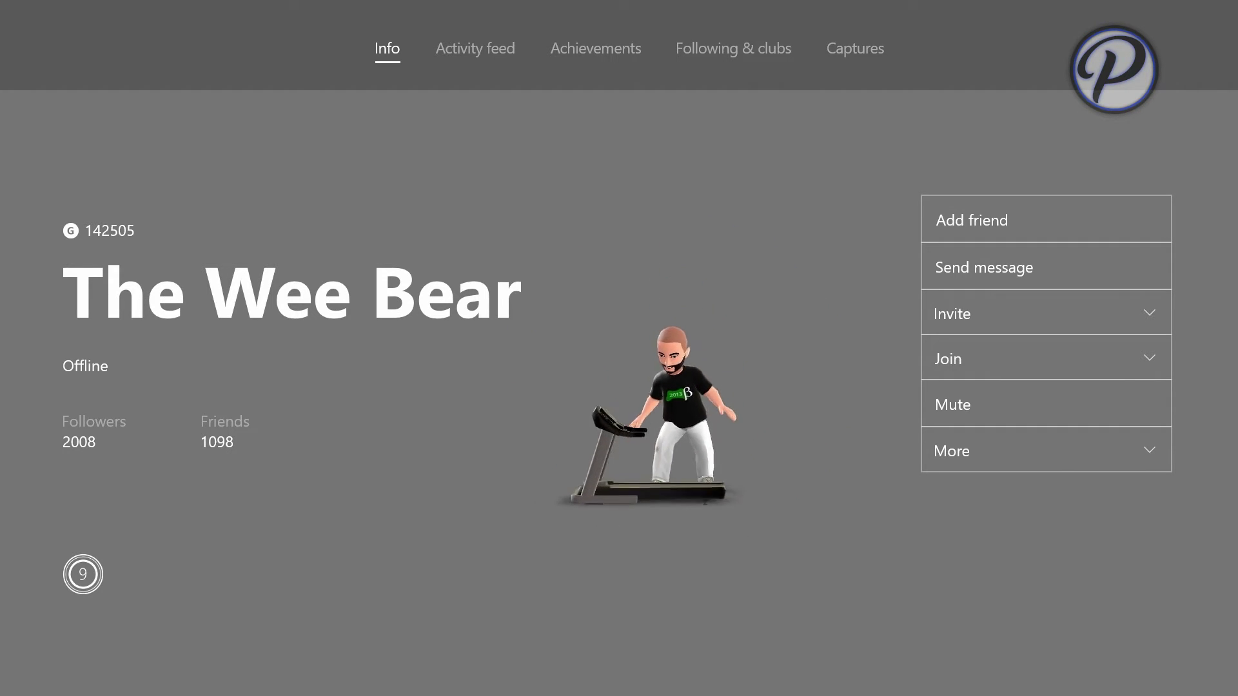
- Look through the player's Activity feed and Following & clubs pages, return to Info, and leave the profile
key(Right)
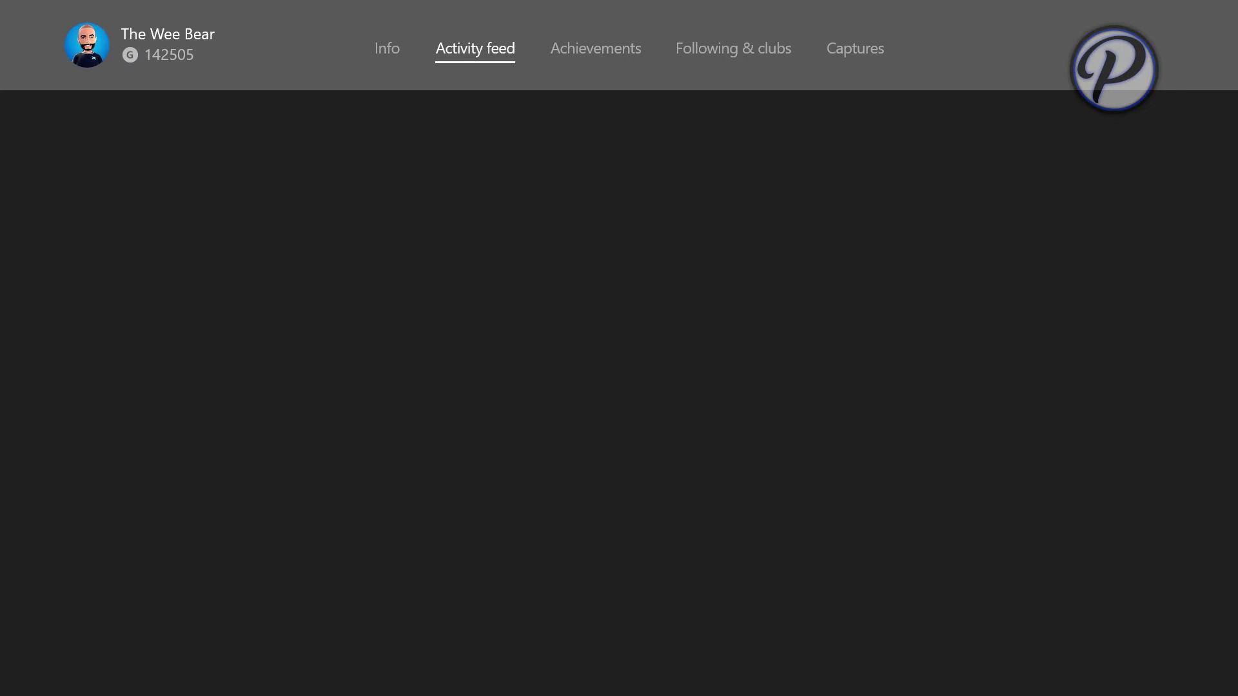
key(Down)
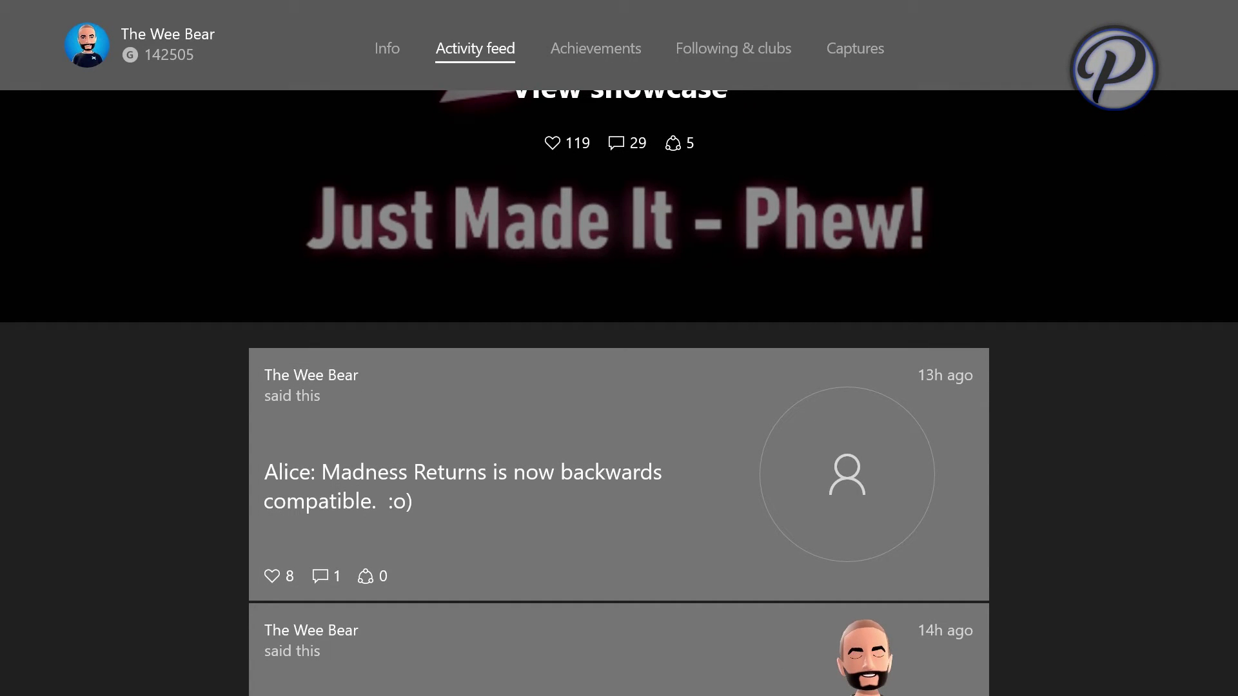
key(ctrl+Tab)
key(ctrl+Tab)
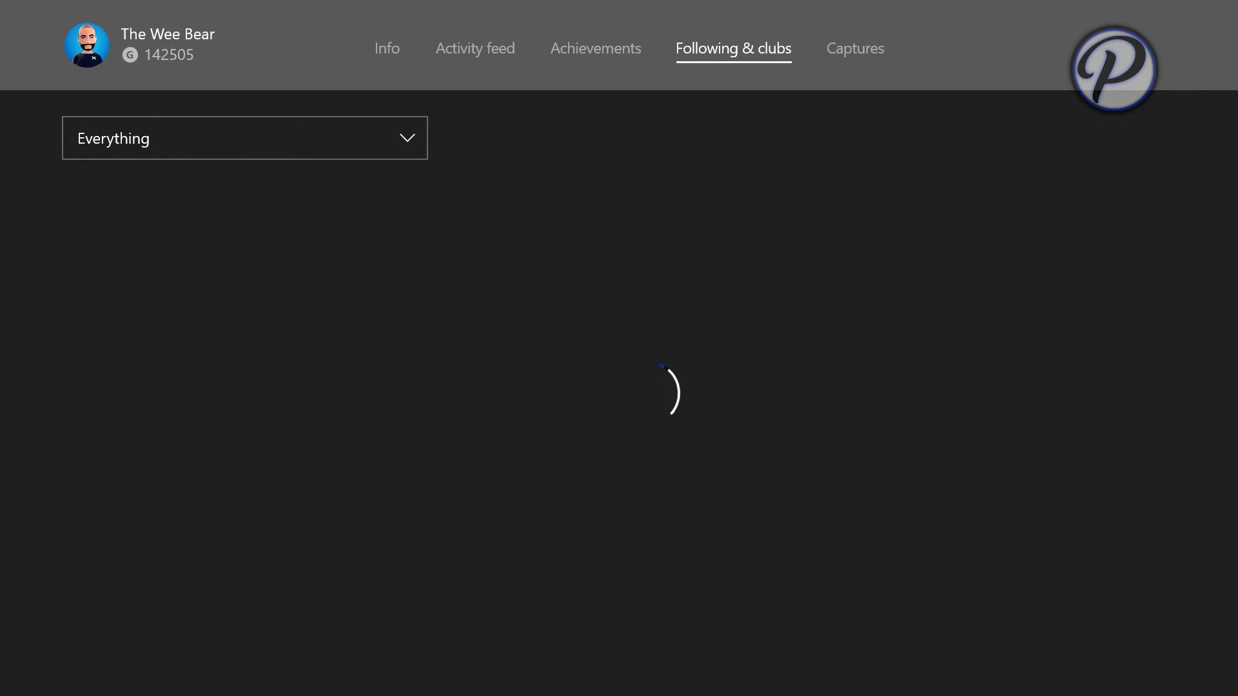
key(ctrl+shift+Tab)
key(ctrl+shift+Tab)
key(ctrl+shift+Tab)
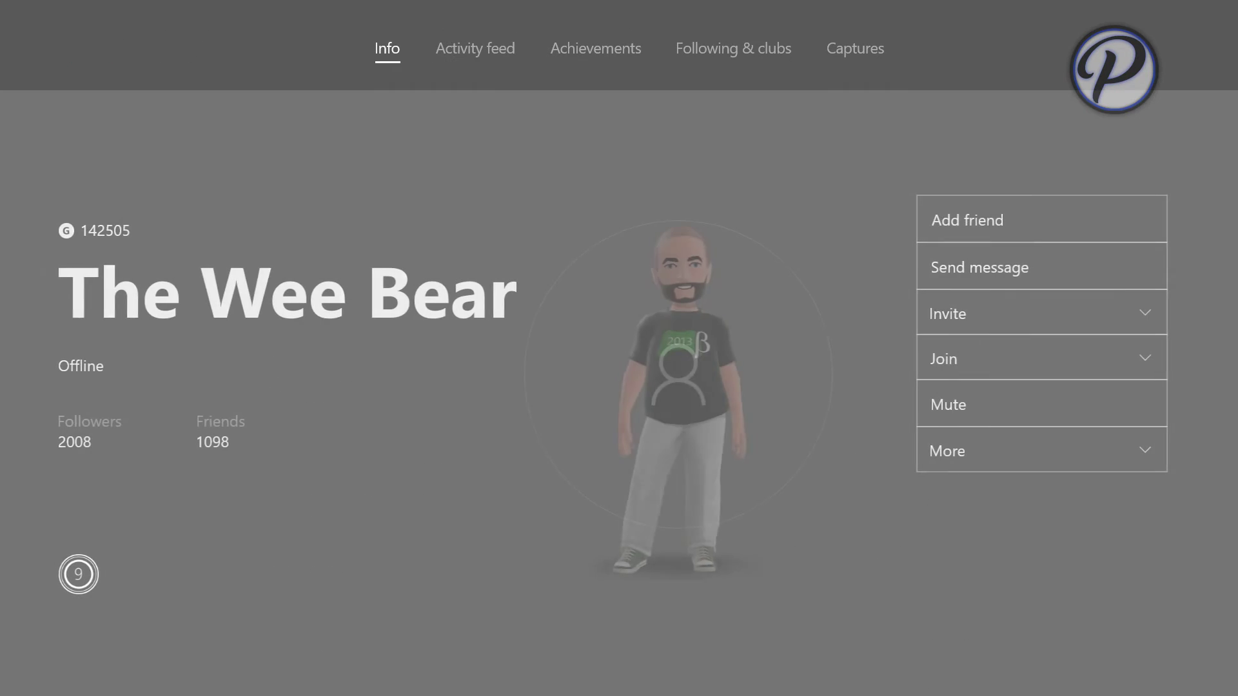
key(Escape)
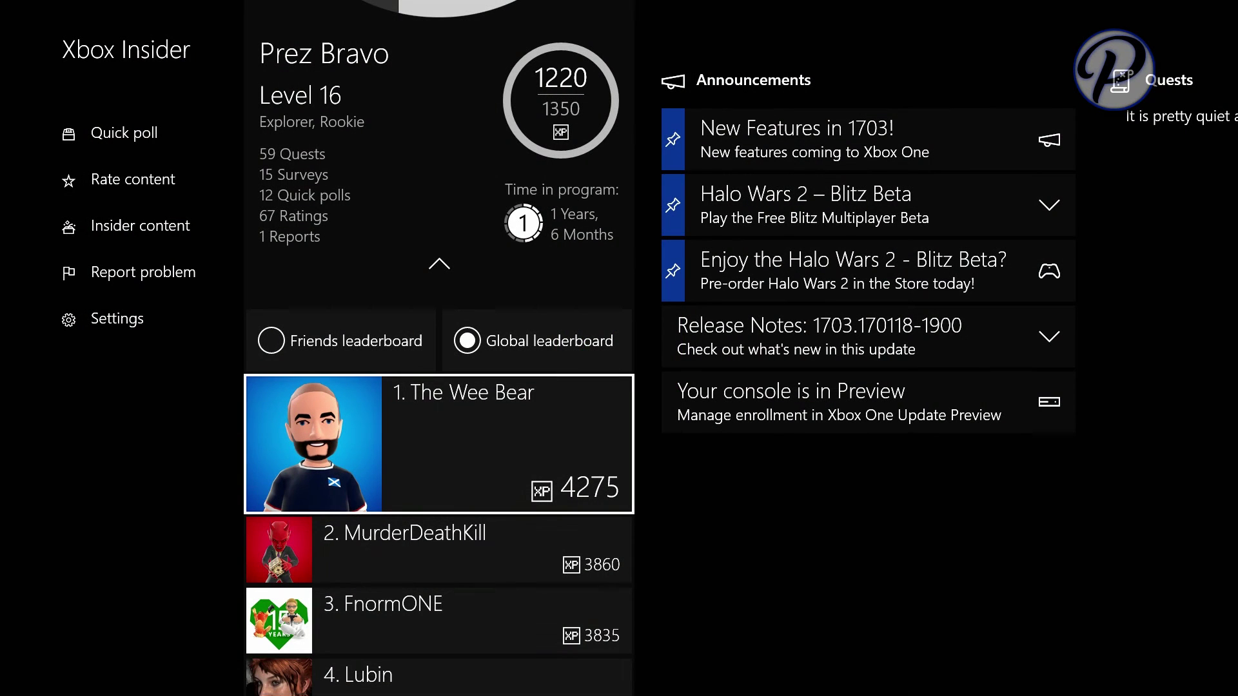
- Examine the Global leaderboard entries down to the signed-in player's own rank at the end of the list
key(Down)
key(Down)
key(Down)
key(Down)
key(Down)
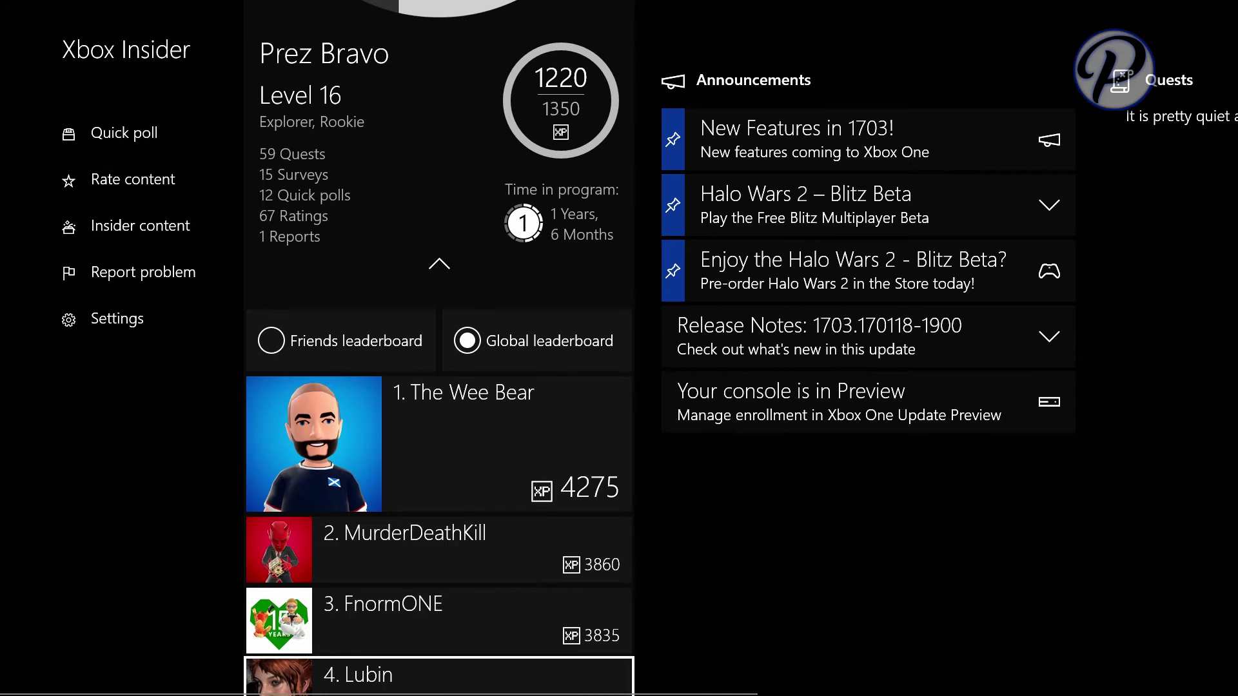
key(Down)
key(Down)
key(Down)
key(Down)
key(Down)
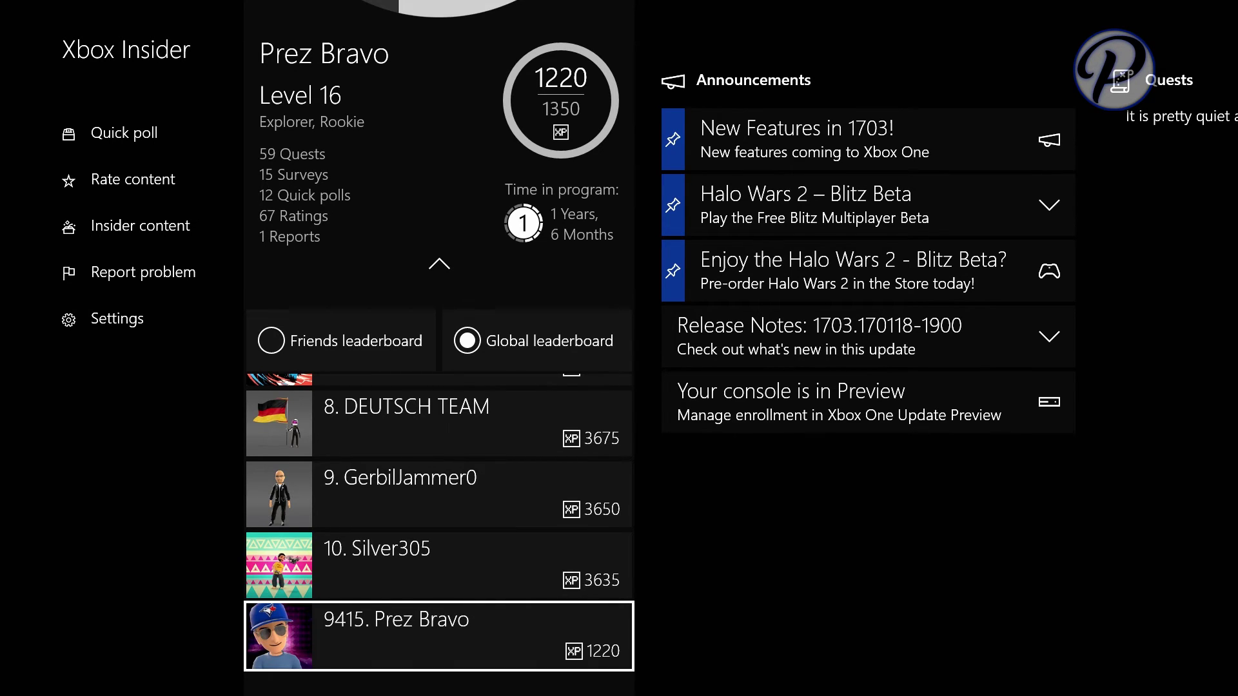
- Return to the start of the Global leaderboard and collapse the leaderboards beneath the profile card
key(Up)
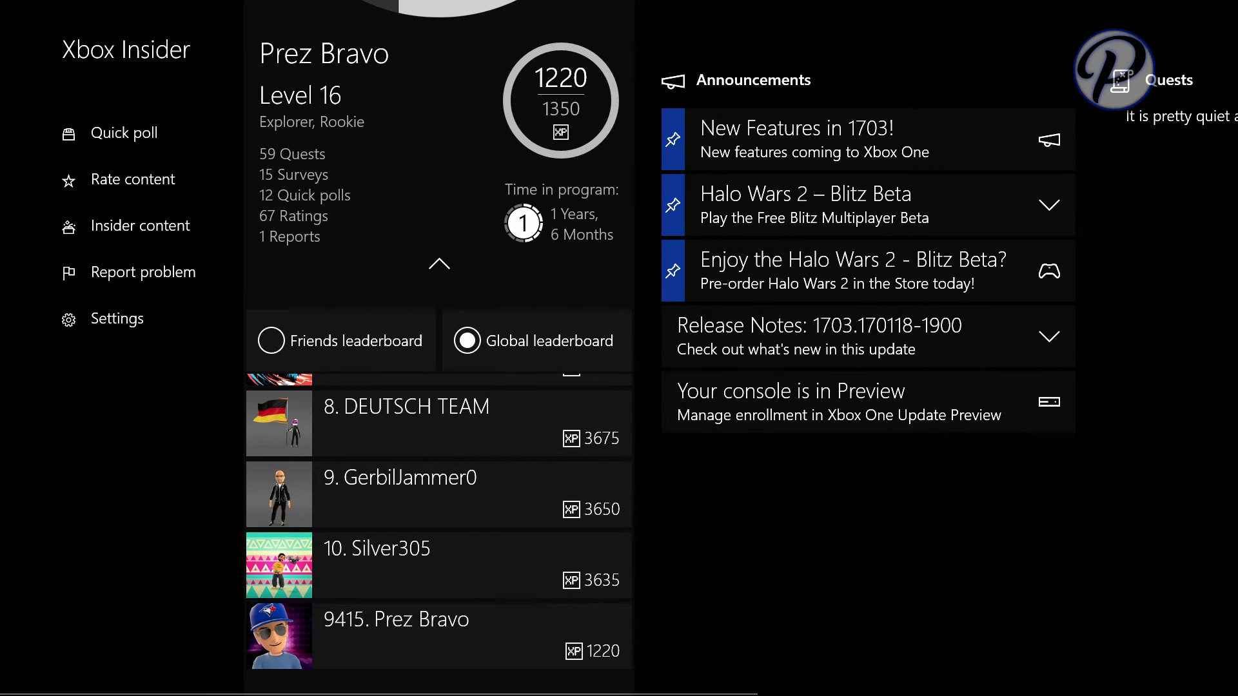
key(Up)
key(Up)
key(Up)
key(Up)
key(Up)
key(Up)
key(Up)
key(Up)
key(Up)
key(Up)
key(Up)
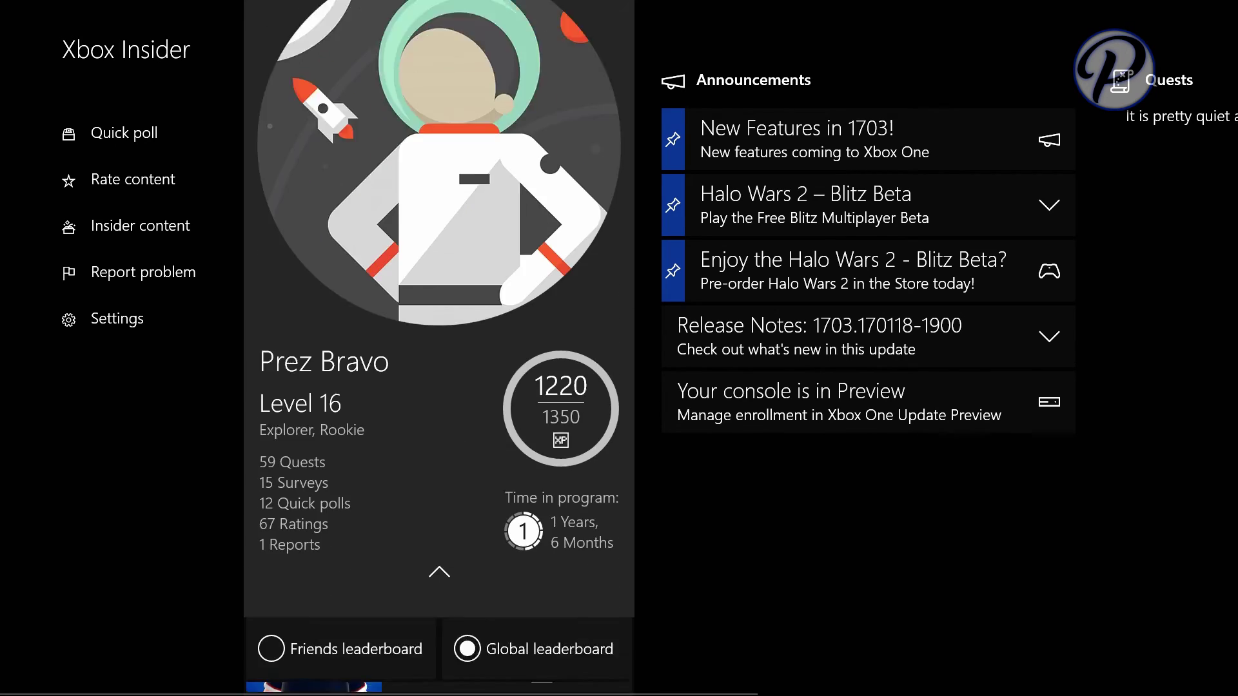
key(Down)
key(Return)
key(Up)
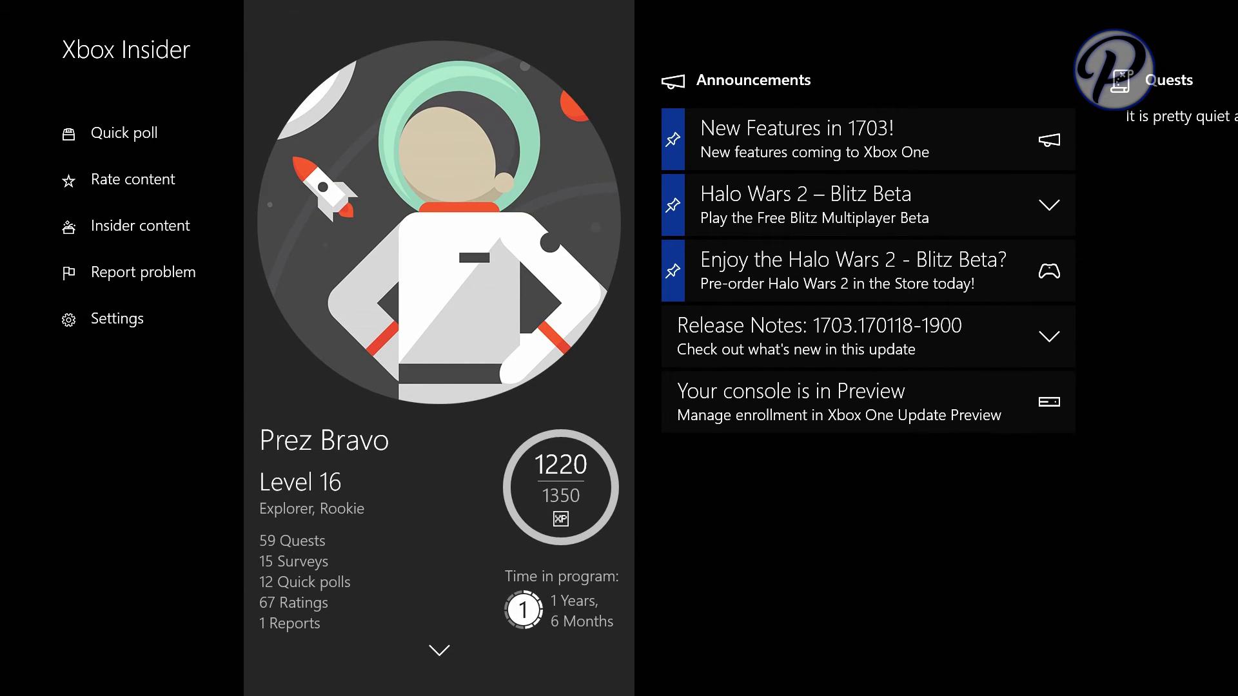
- Go back to Quick poll in the hub's main options and dismiss the overlay covering the hub
key(Left)
key(super)
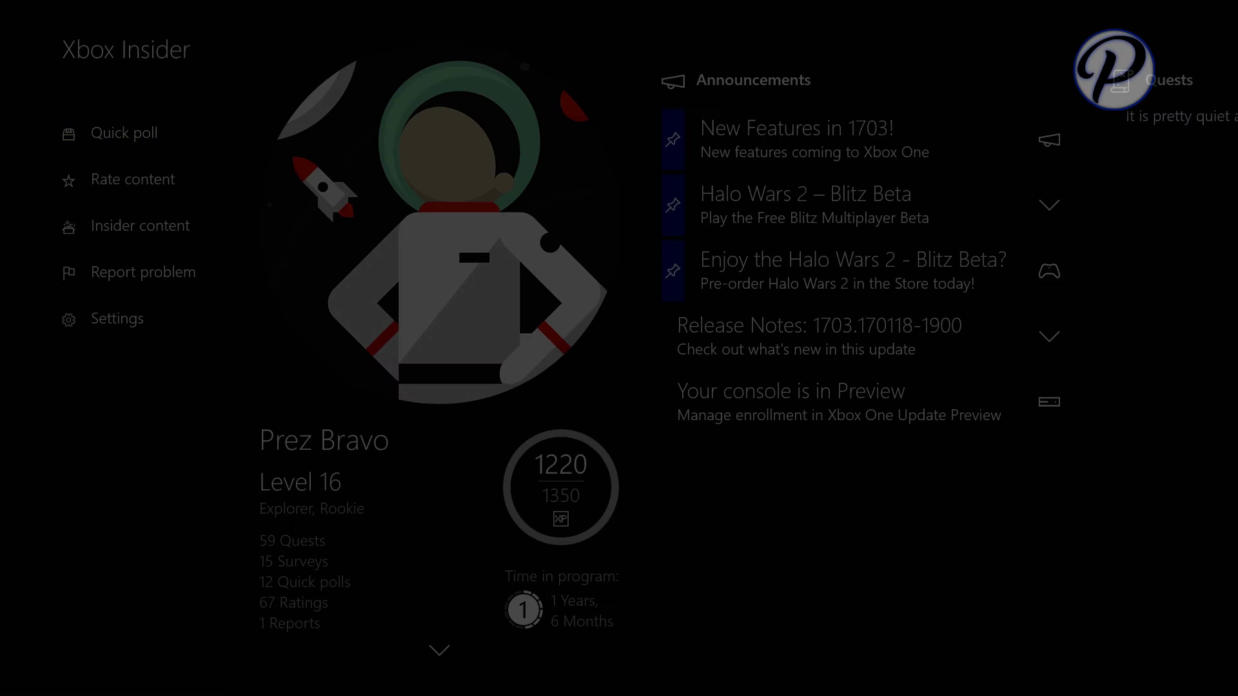
key(Escape)
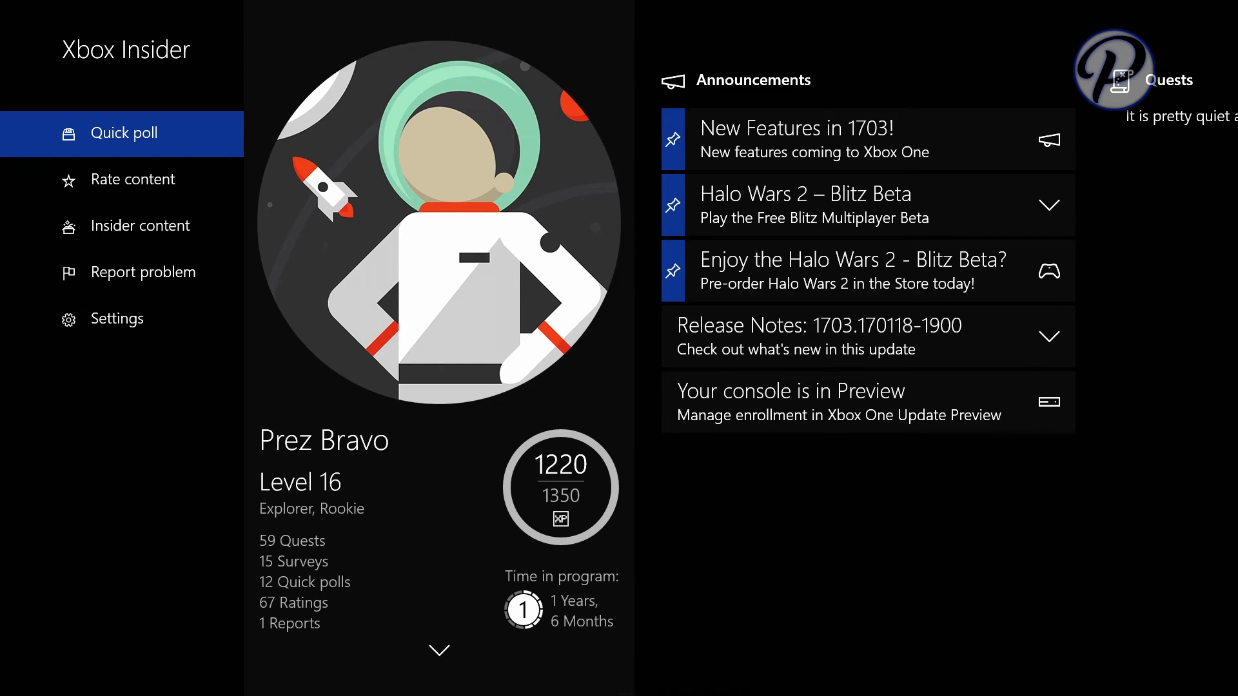